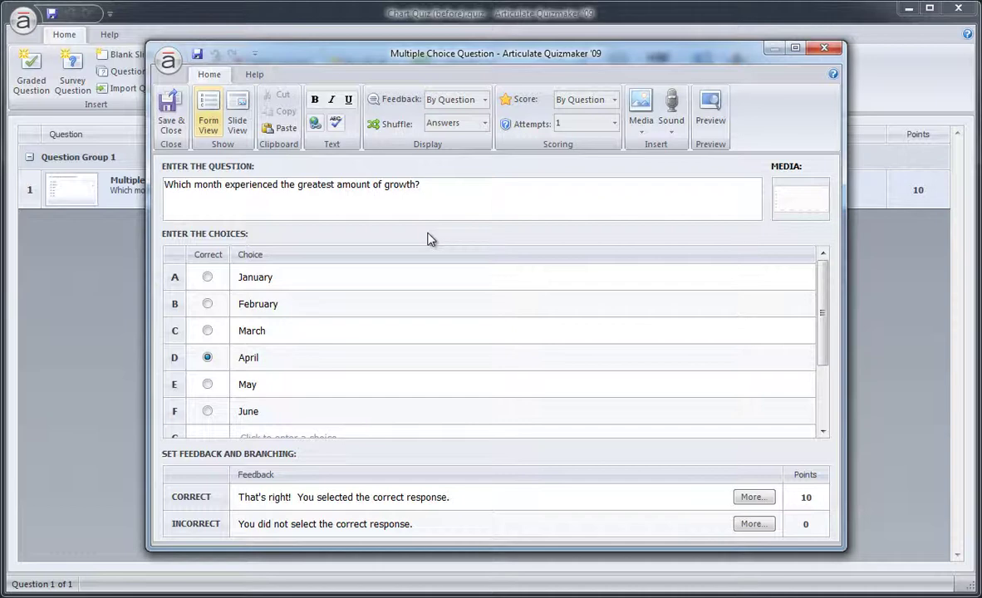
# Review the multiple choice question's text, its month choices, and the correct and incorrect feedback in form view
pyautogui.moveTo(424, 189); pyautogui.dragTo(171, 239)
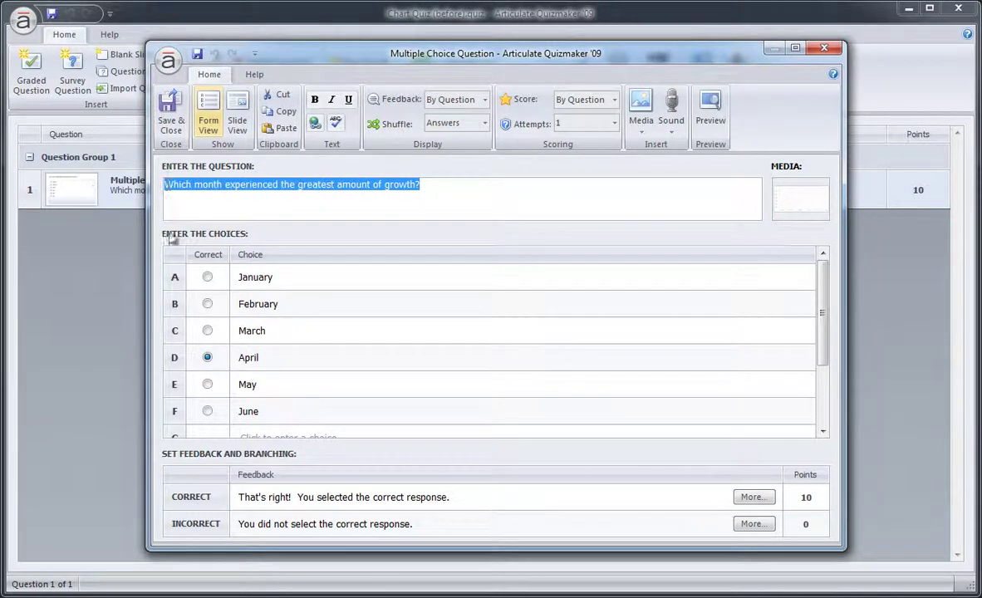
pyautogui.click(266, 277)
pyautogui.click(275, 302)
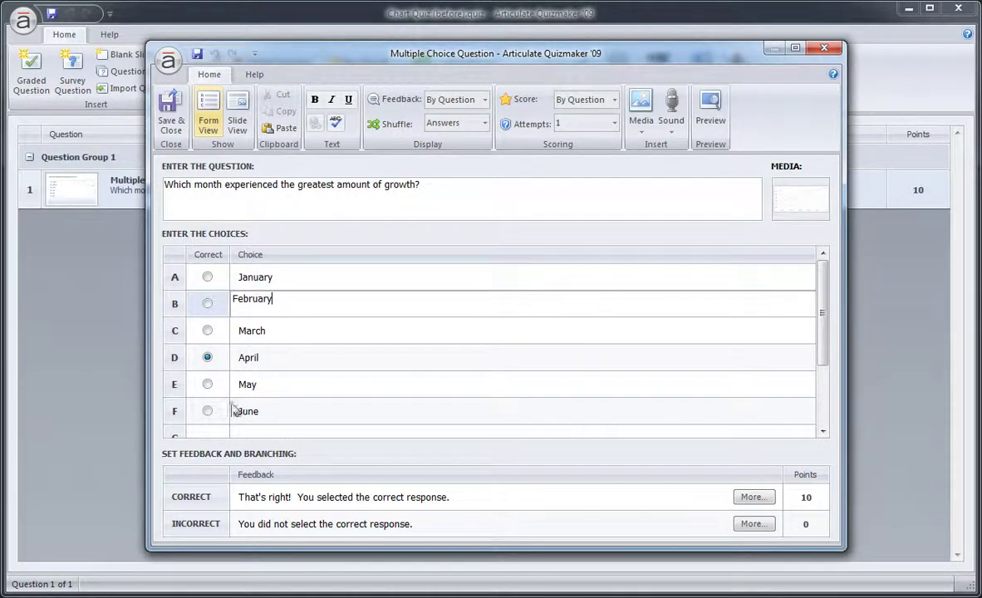
pyautogui.click(279, 499)
pyautogui.click(427, 523)
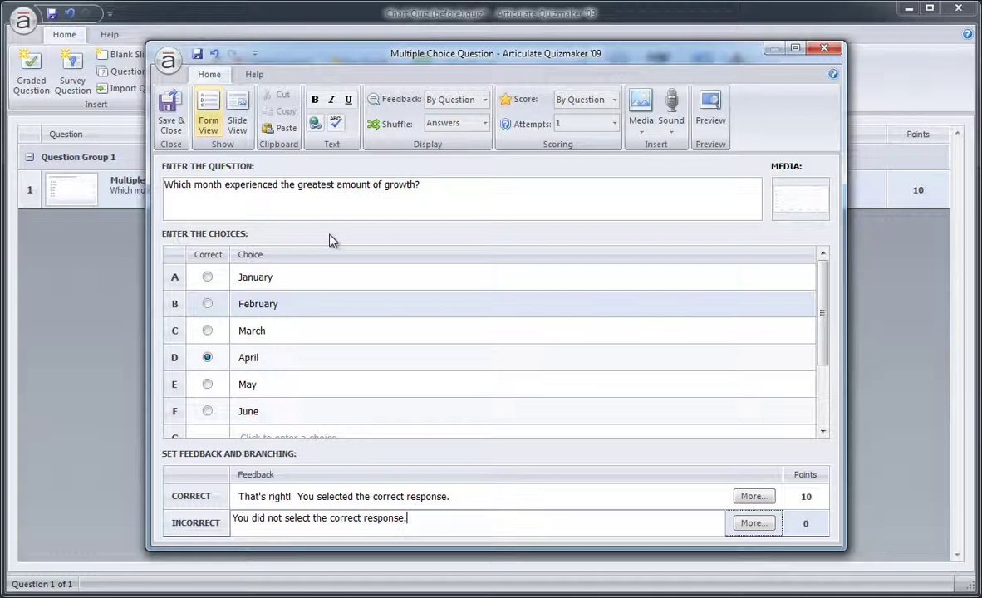
# Open the question in slide view and look over its chart picture, question text and answer choices
pyautogui.click(239, 121)
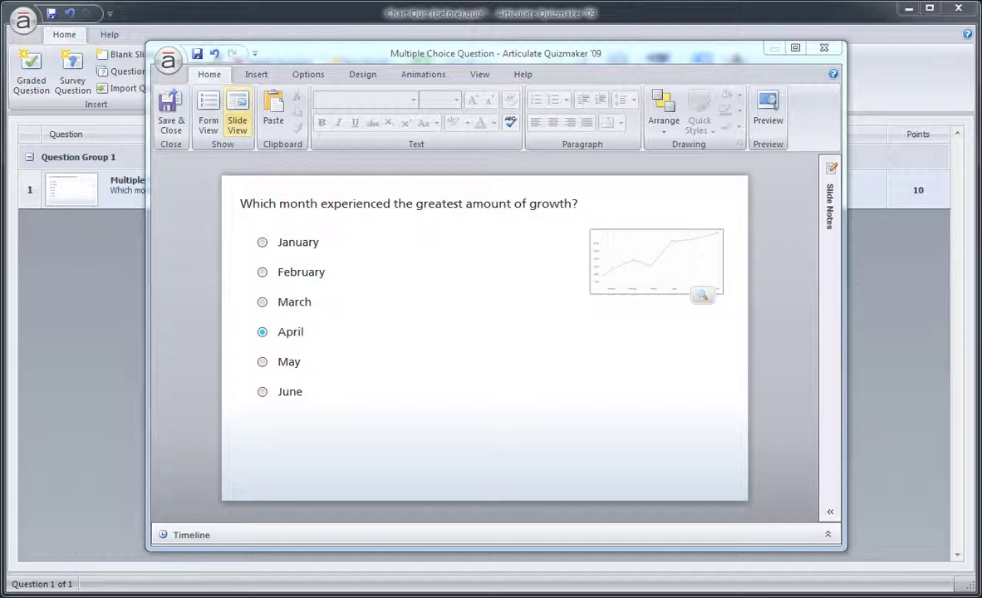
pyautogui.click(599, 280)
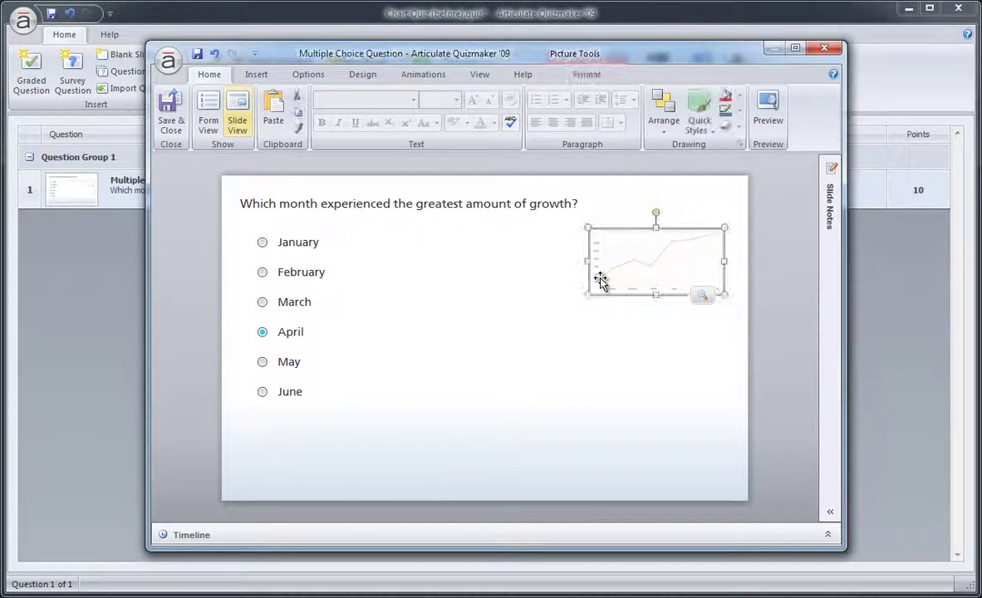
pyautogui.click(482, 191)
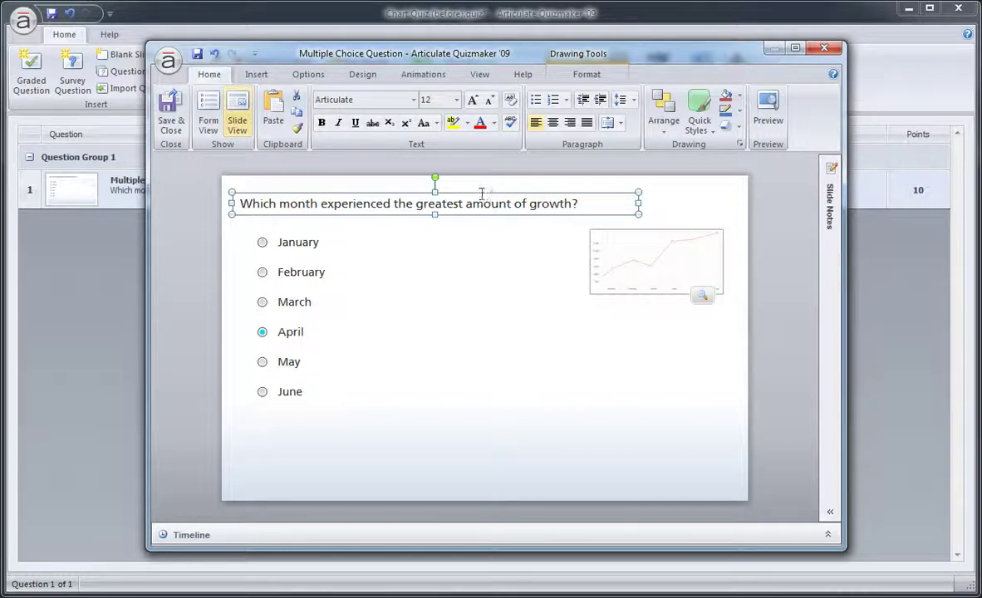
pyautogui.click(385, 238)
pyautogui.click(386, 264)
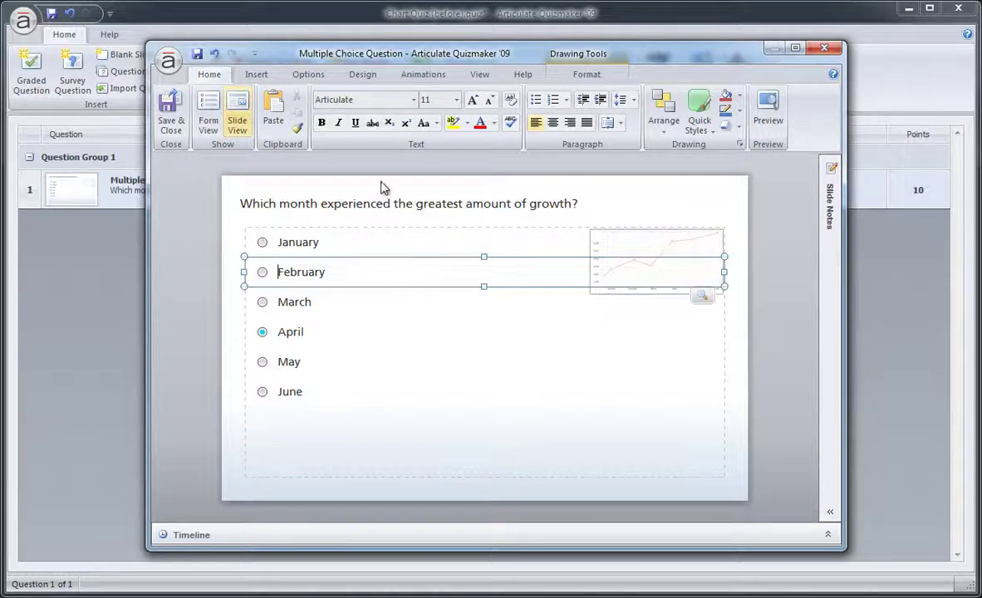
pyautogui.click(352, 158)
# Insert the picture "chart question background" from the Graphics folder and send it to the back of the slide
pyautogui.click(263, 77)
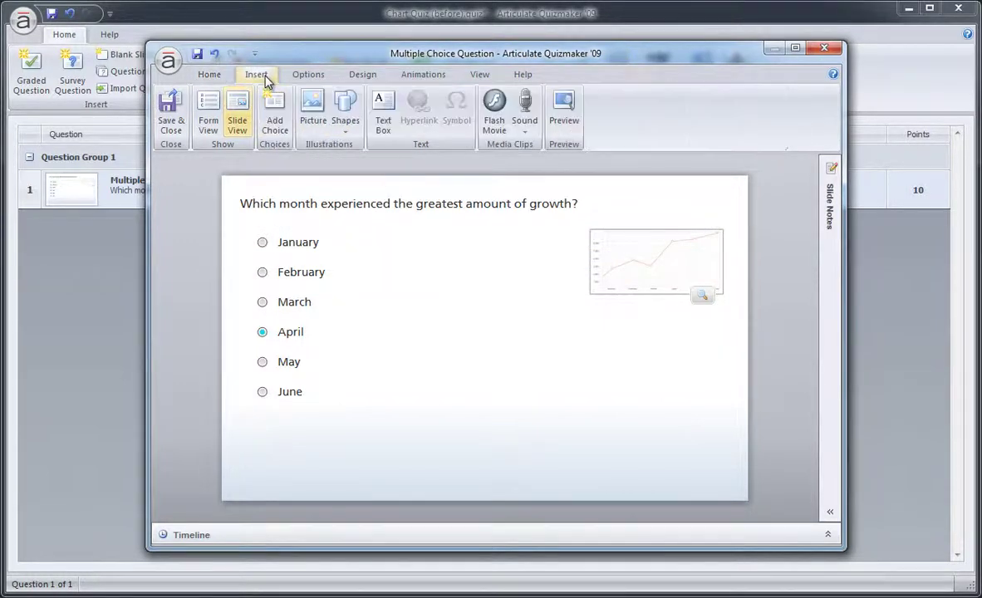
pyautogui.click(309, 114)
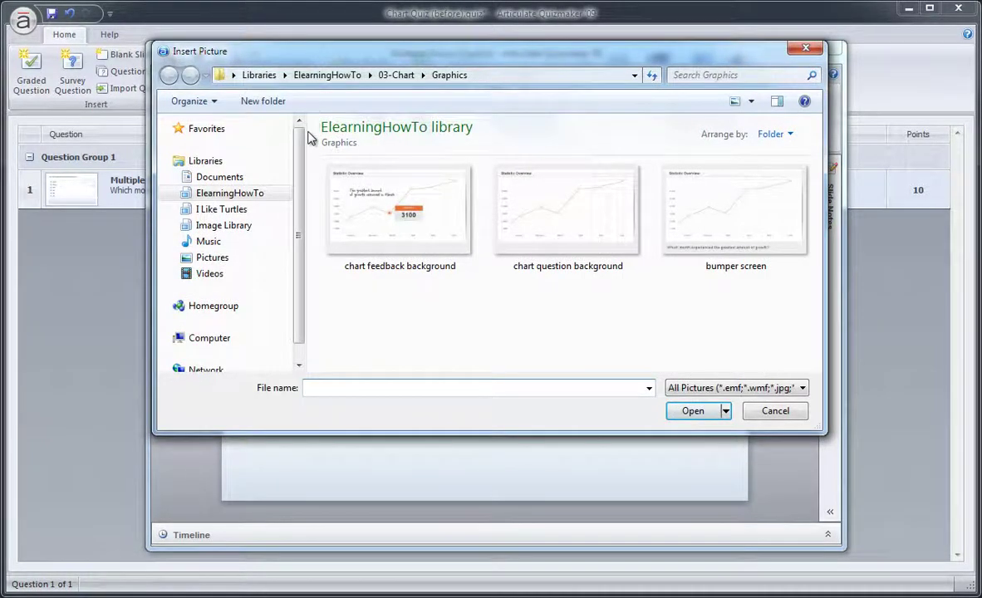
pyautogui.click(532, 222)
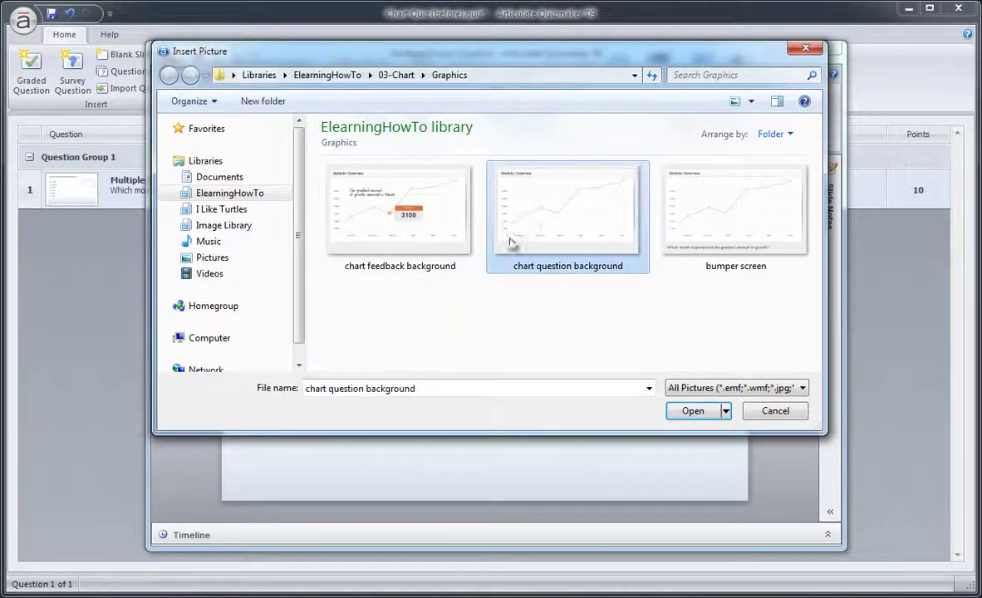
pyautogui.click(693, 411)
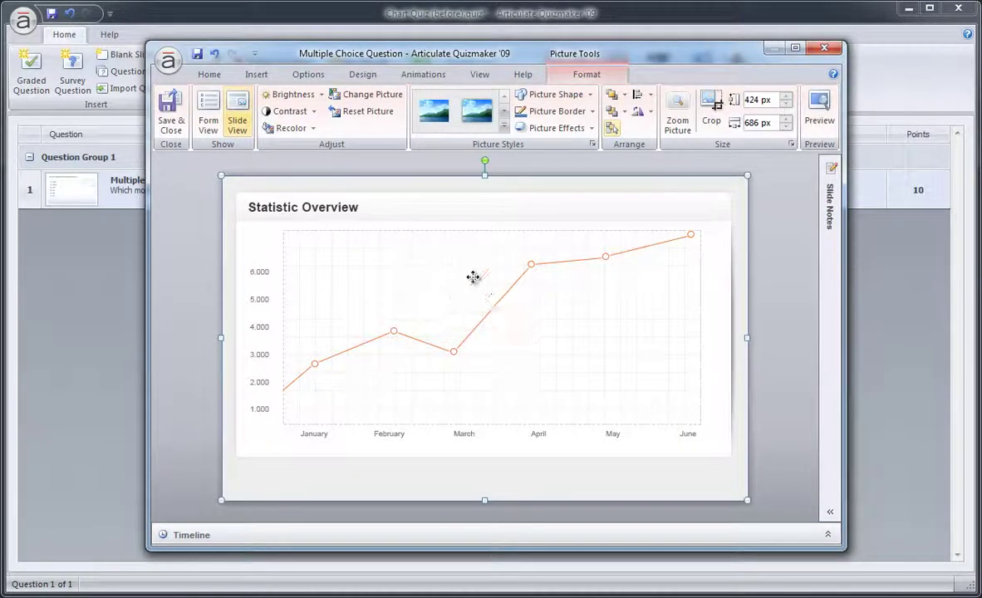
pyautogui.rightClick(473, 276)
pyautogui.moveTo(530, 378)
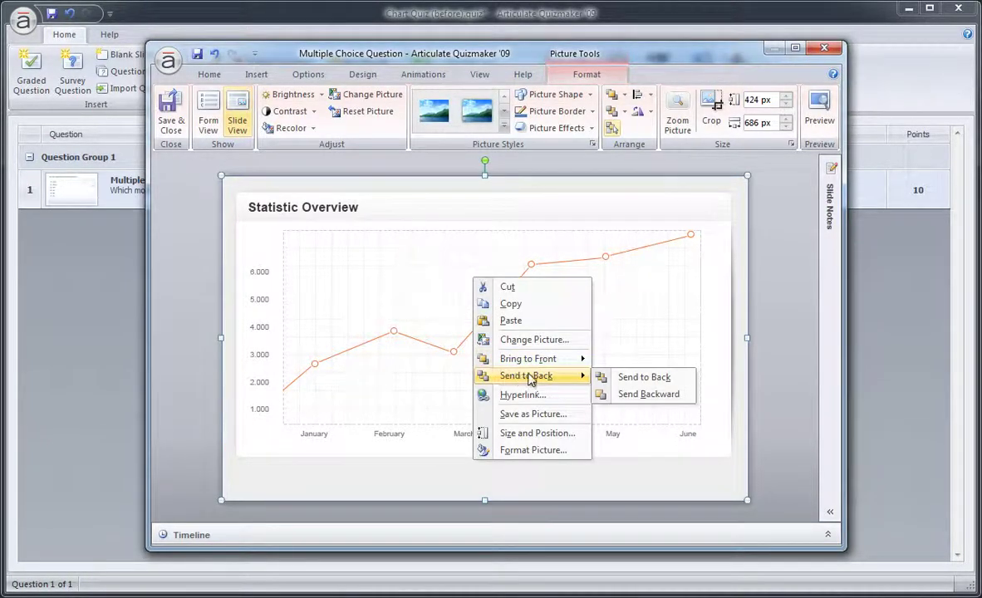
pyautogui.click(643, 377)
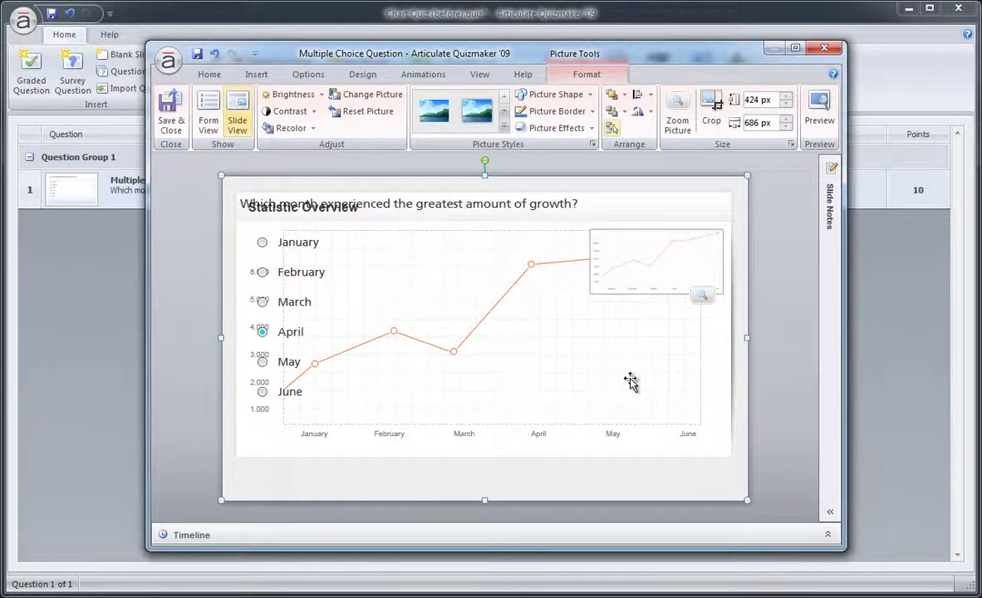
# Delete the small zoomable chart picture and move the question text into the empty strip below the large chart
pyautogui.click(644, 277)
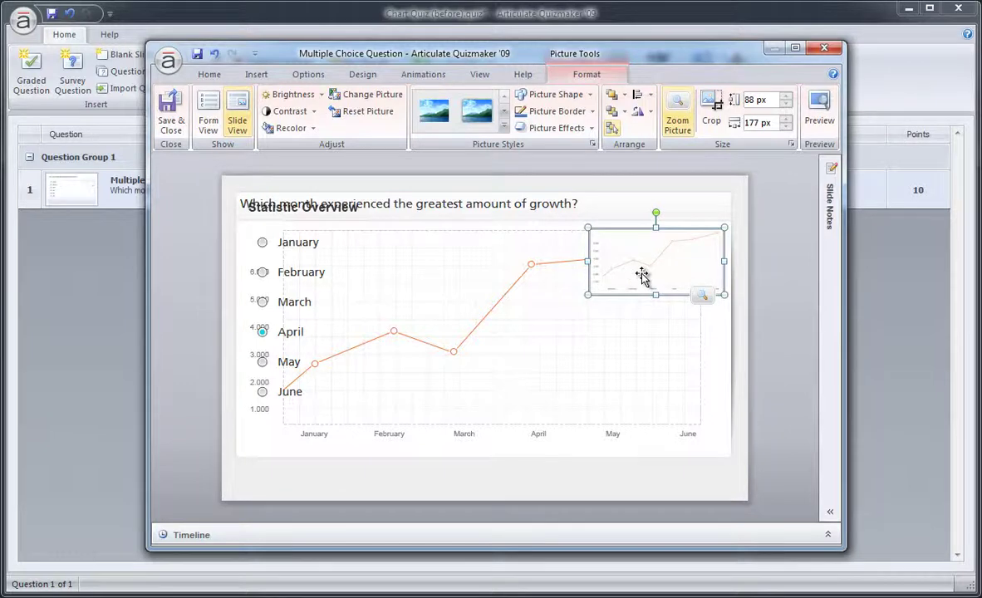
pyautogui.press('Delete')
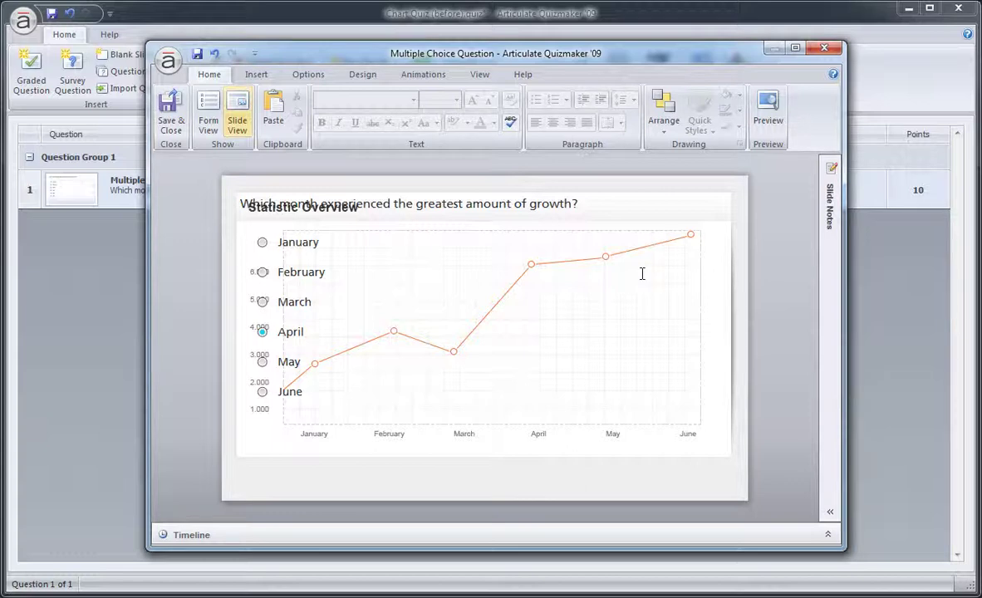
pyautogui.click(493, 203)
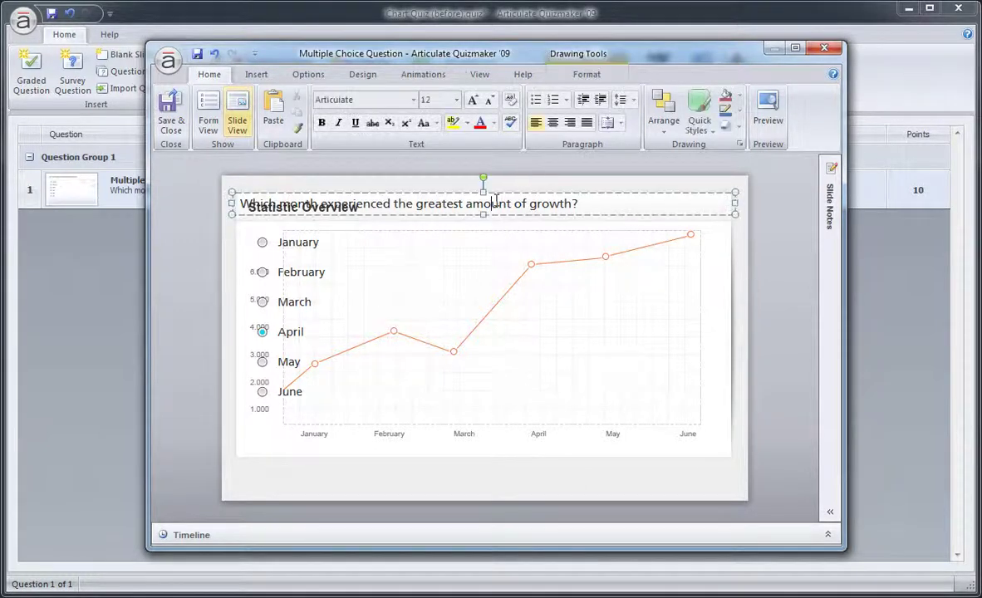
pyautogui.moveTo(439, 195); pyautogui.dragTo(443, 467)
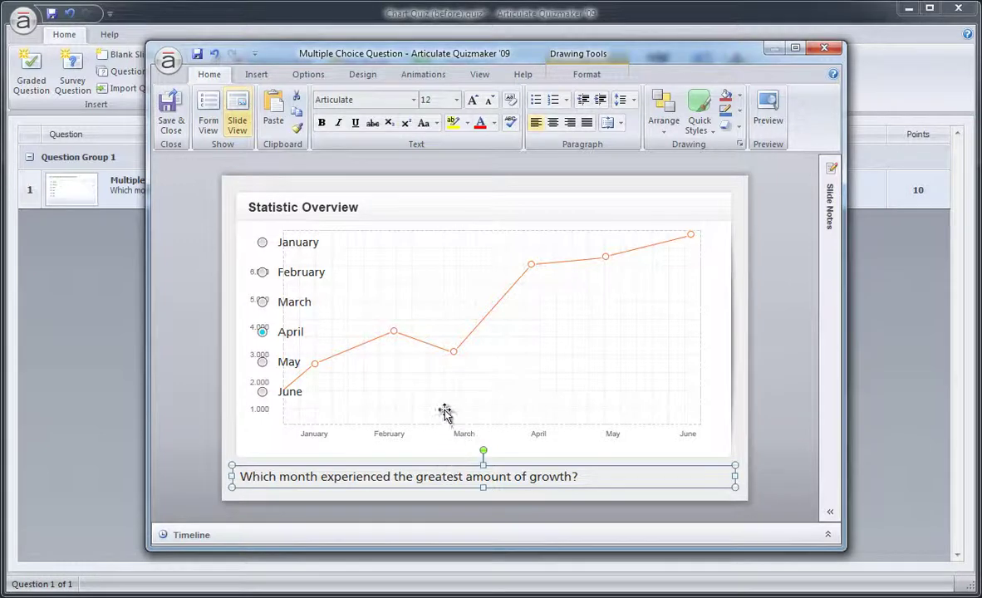
# Move the March choice so its radio button sits exactly on the chart line's March data point
pyautogui.click(330, 301)
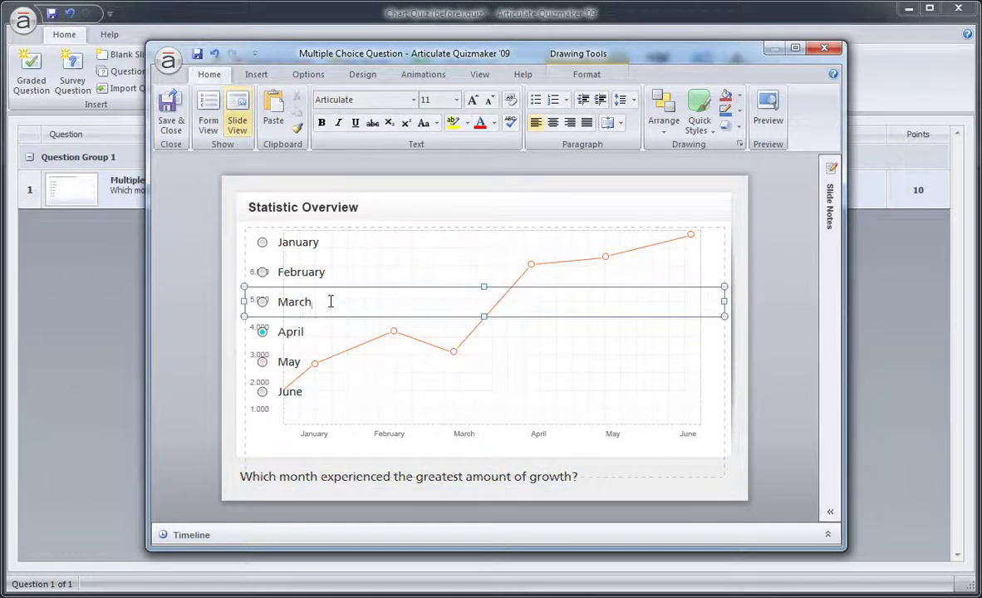
pyautogui.click(262, 302)
pyautogui.moveTo(261, 301); pyautogui.dragTo(458, 338)
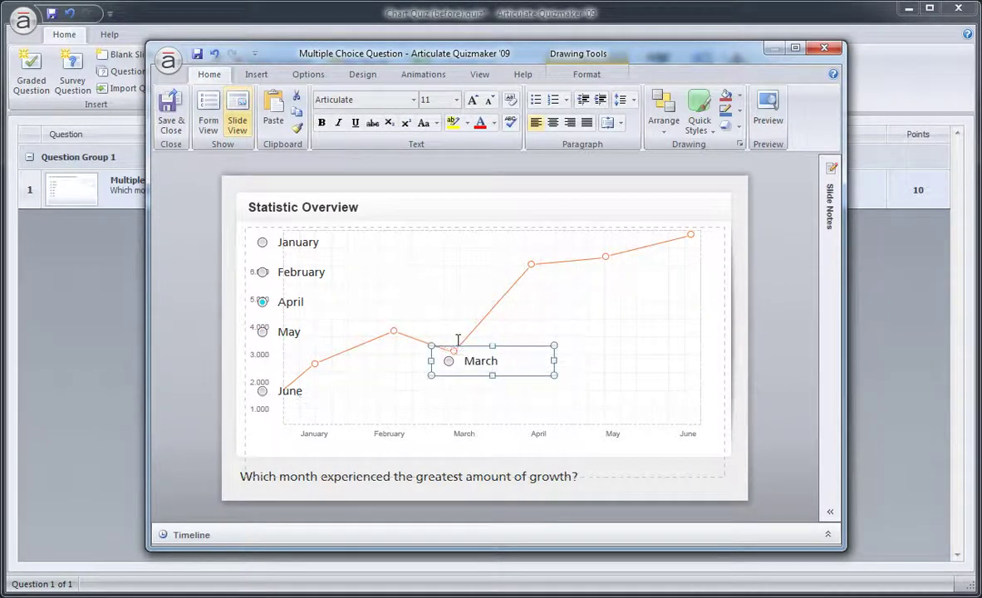
pyautogui.press('Up')
pyautogui.press('Up')
pyautogui.press('Right')
pyautogui.press('Right')
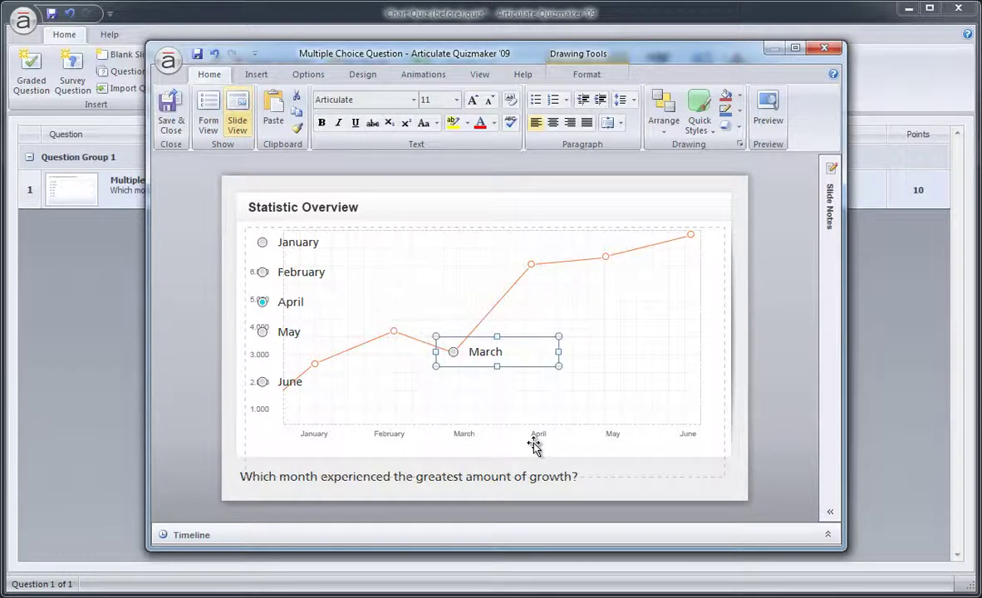
# Remove the "March" label text from its choice, keeping only the radio button
pyautogui.click(480, 348)
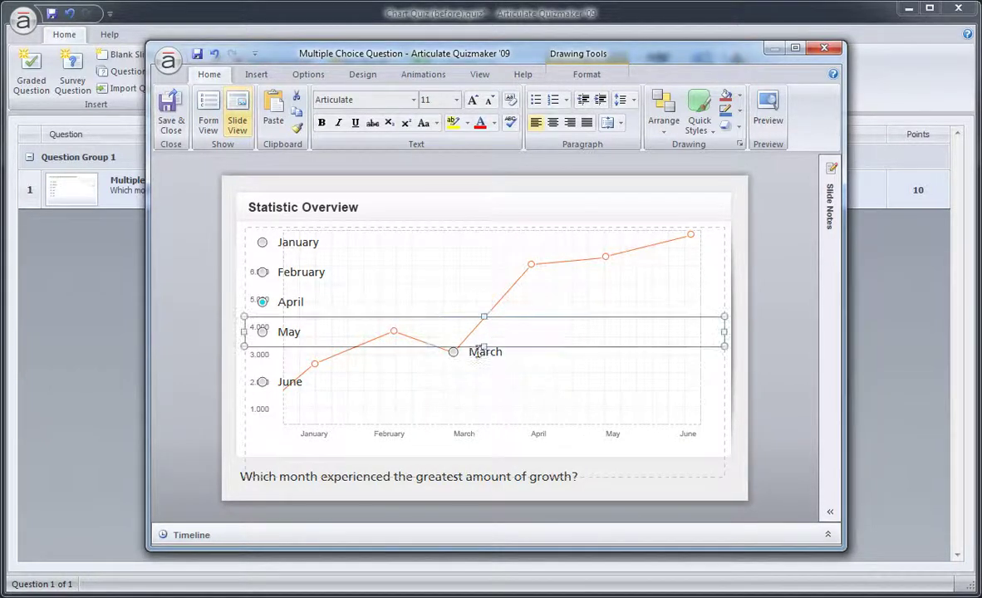
pyautogui.click(478, 353)
pyautogui.moveTo(471, 355); pyautogui.dragTo(505, 352)
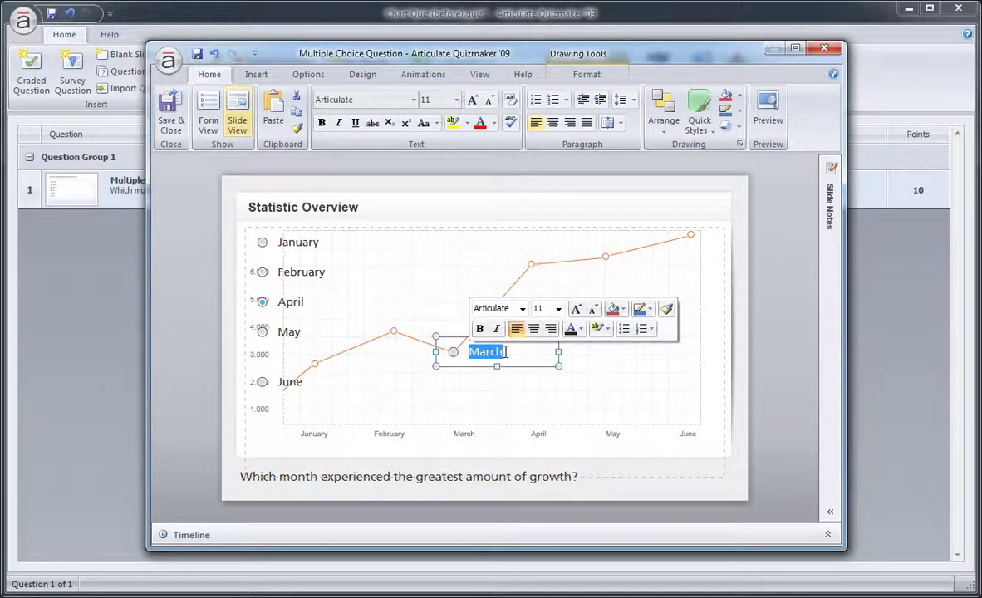
pyautogui.press('Delete')
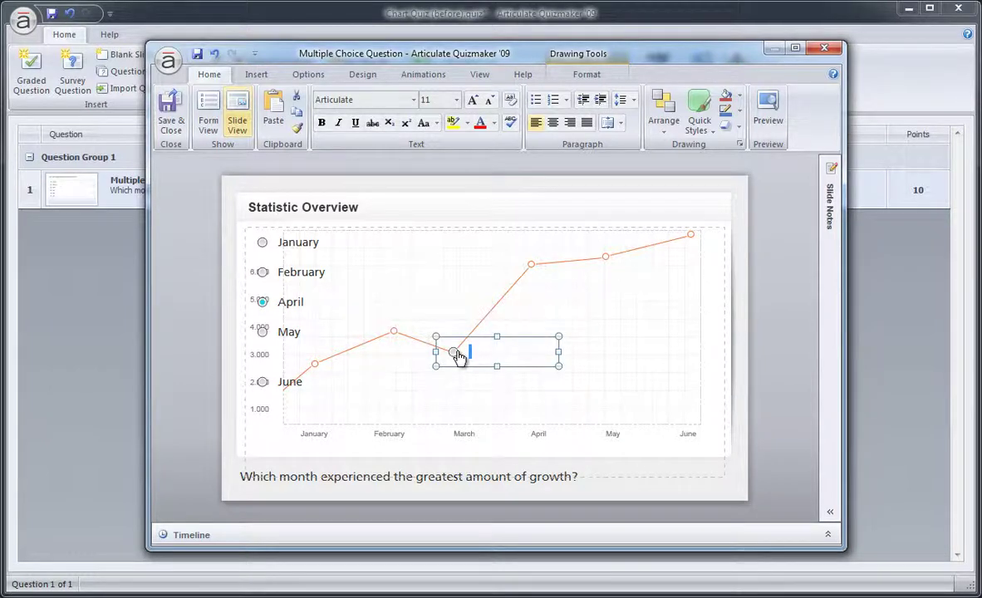
# Clear the label text of the January, February, April, May and June choices, keeping only their radio buttons
pyautogui.click(299, 244)
pyautogui.doubleClick(299, 244)
pyautogui.press('BackSpace')
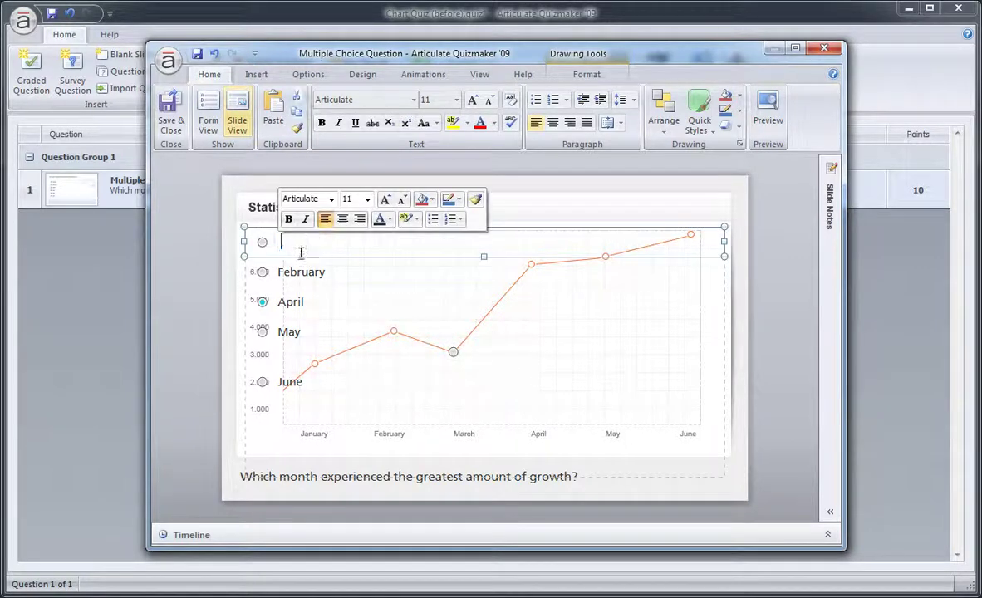
pyautogui.doubleClick(301, 270)
pyautogui.press('BackSpace')
pyautogui.doubleClick(290, 302)
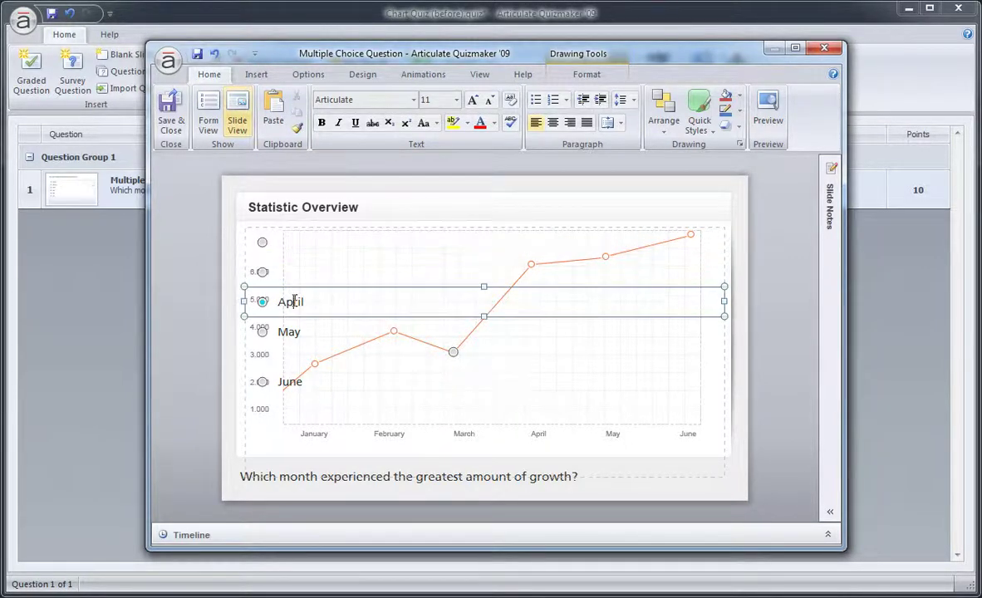
pyautogui.press('BackSpace')
pyautogui.click(289, 332)
pyautogui.doubleClick(289, 332)
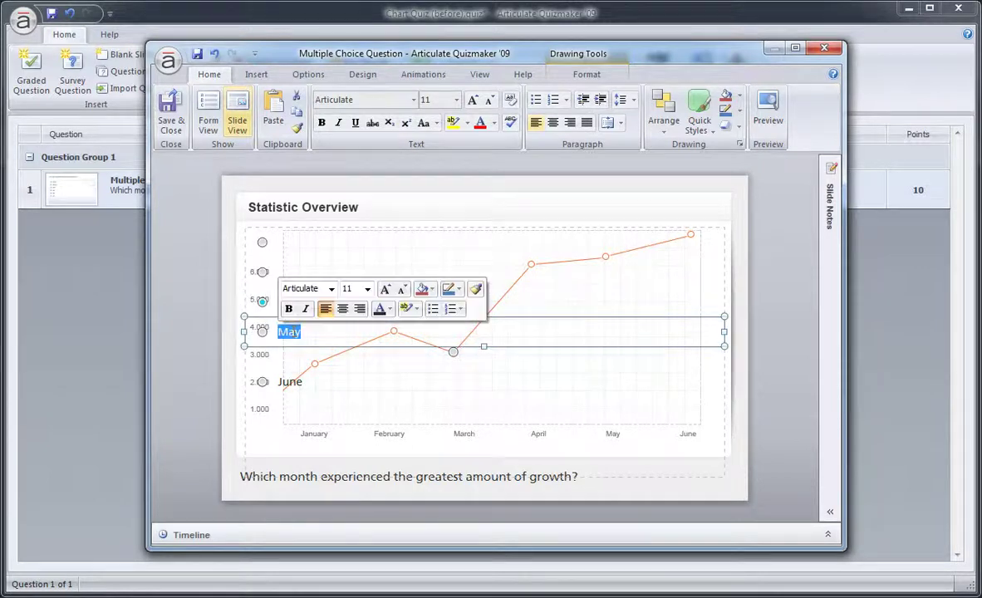
pyautogui.press('BackSpace')
pyautogui.click(290, 382)
pyautogui.doubleClick(291, 381)
pyautogui.press('BackSpace')
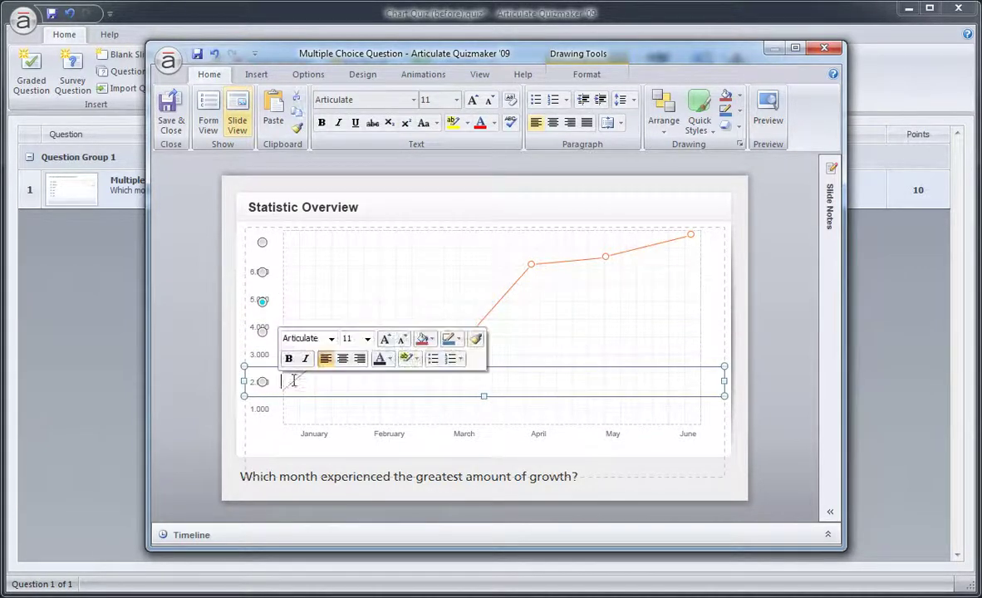
# Select the five remaining unlabelled choices together and narrow their boxes toward the chart's June end
pyautogui.click(305, 241)
pyautogui.keyDown('shift'); pyautogui.click(300, 268); pyautogui.keyUp('shift')
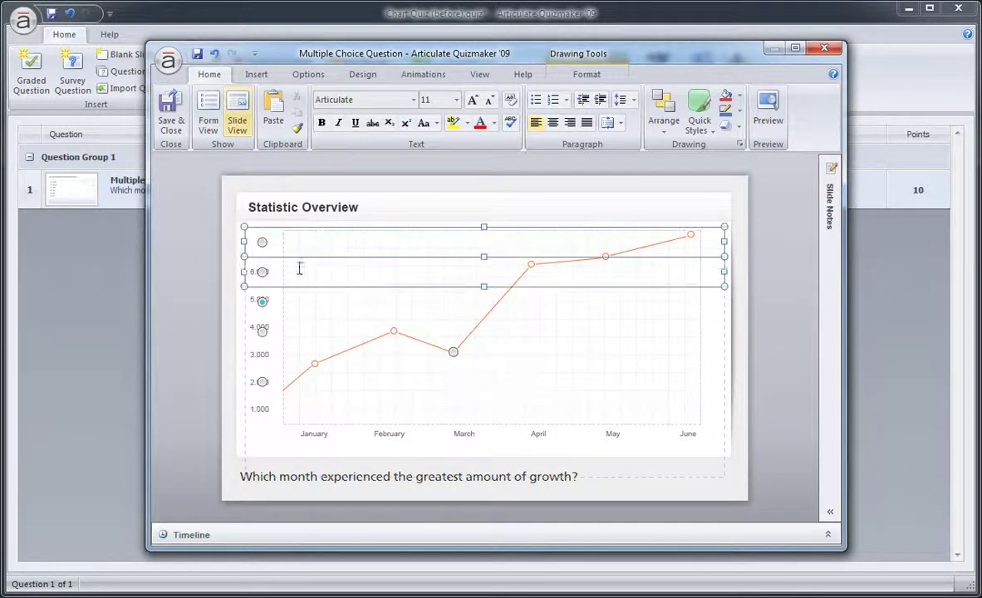
pyautogui.keyDown('shift'); pyautogui.click(294, 301); pyautogui.keyUp('shift')
pyautogui.keyDown('shift'); pyautogui.click(294, 334); pyautogui.keyUp('shift')
pyautogui.keyDown('shift'); pyautogui.click(297, 372); pyautogui.keyUp('shift')
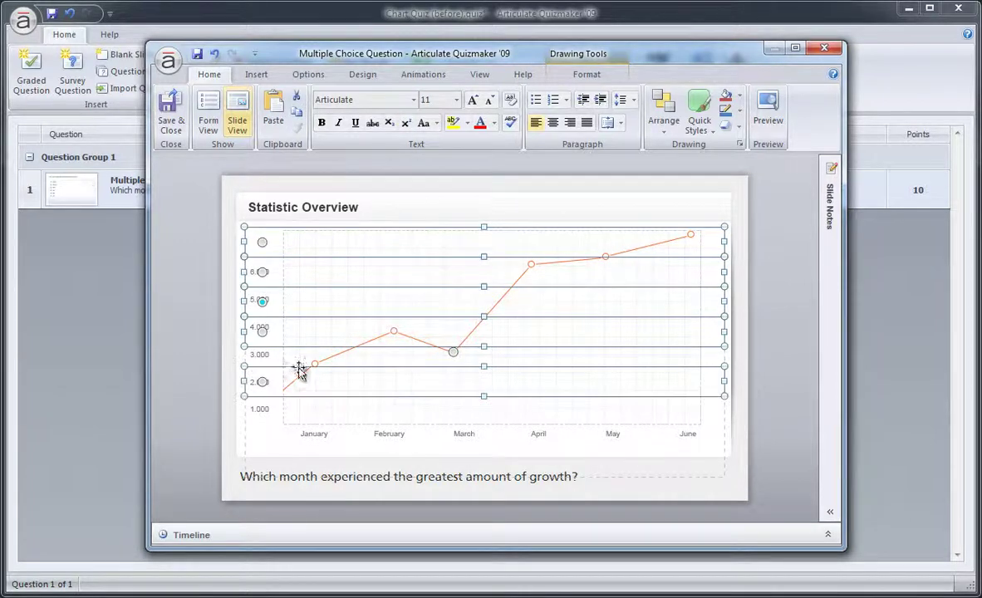
pyautogui.moveTo(247, 301); pyautogui.dragTo(668, 281)
pyautogui.click(761, 236)
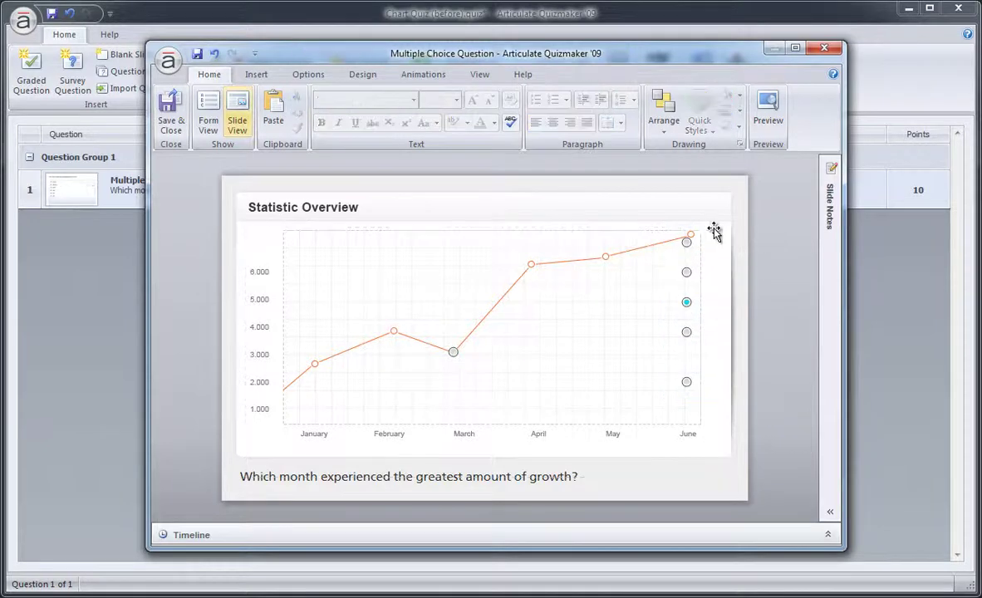
# Place the five remaining radio buttons on the chart's other data points and mark the April point as the correct answer
pyautogui.click(688, 231)
pyautogui.moveTo(688, 231); pyautogui.dragTo(316, 349)
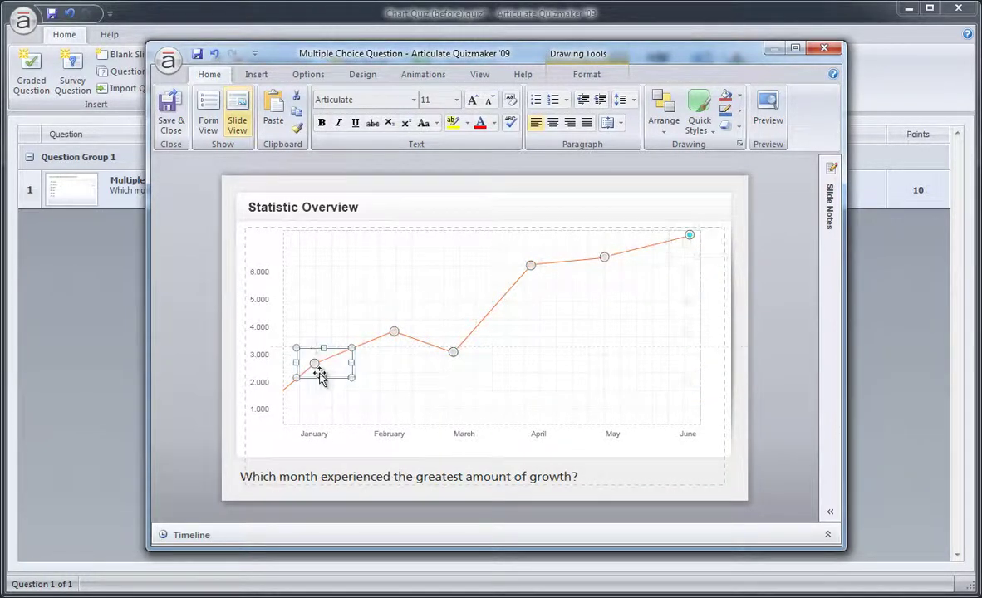
pyautogui.click(531, 267)
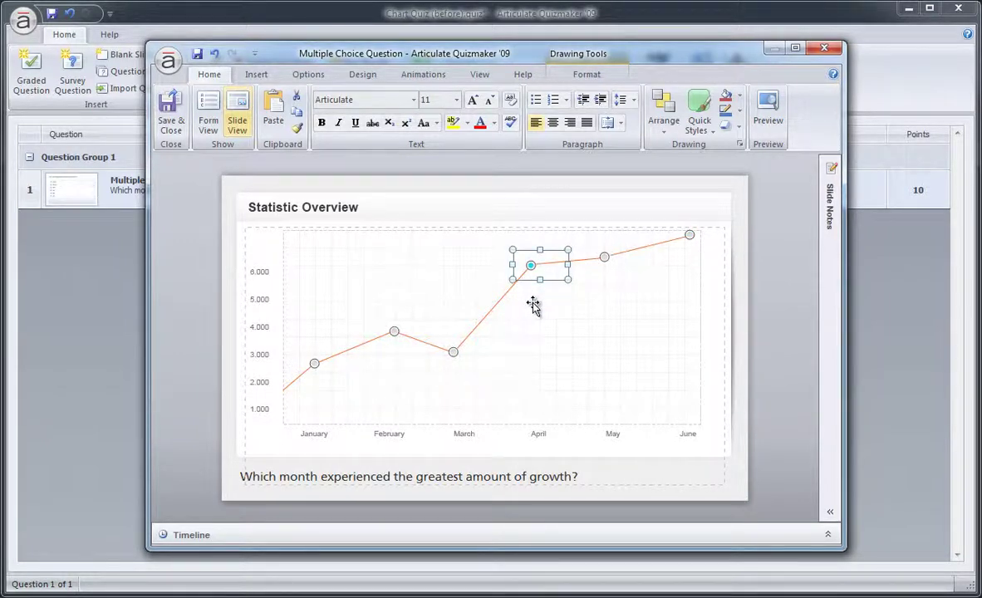
# Preview the question, submit the March point as the answer, and close the preview
pyautogui.click(768, 116)
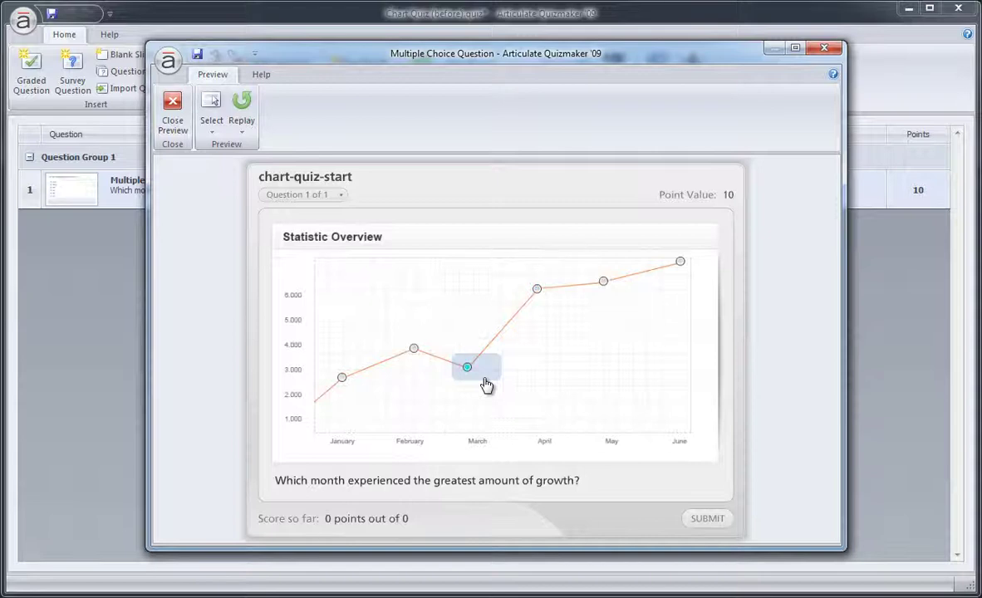
pyautogui.click(696, 524)
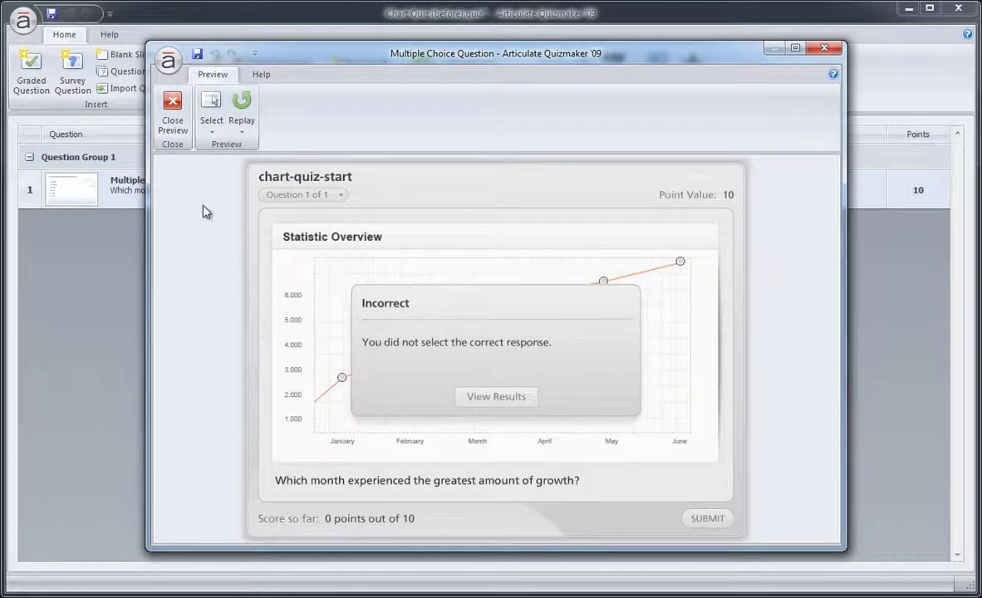
pyautogui.click(175, 108)
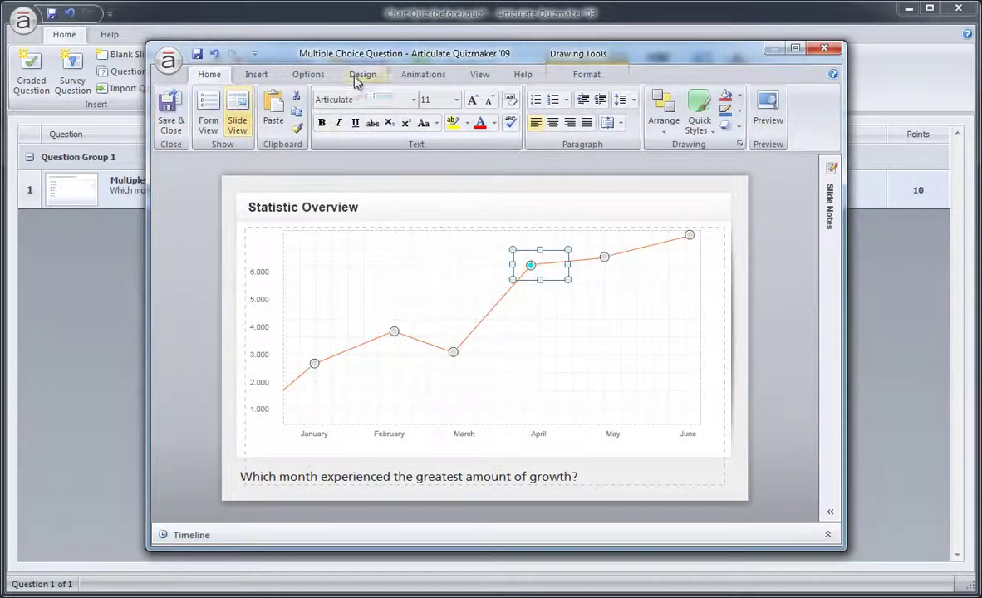
# Create and save a new theme colour set named CustomQuiz-Statistics with Accent 1 set to white
pyautogui.click(356, 77)
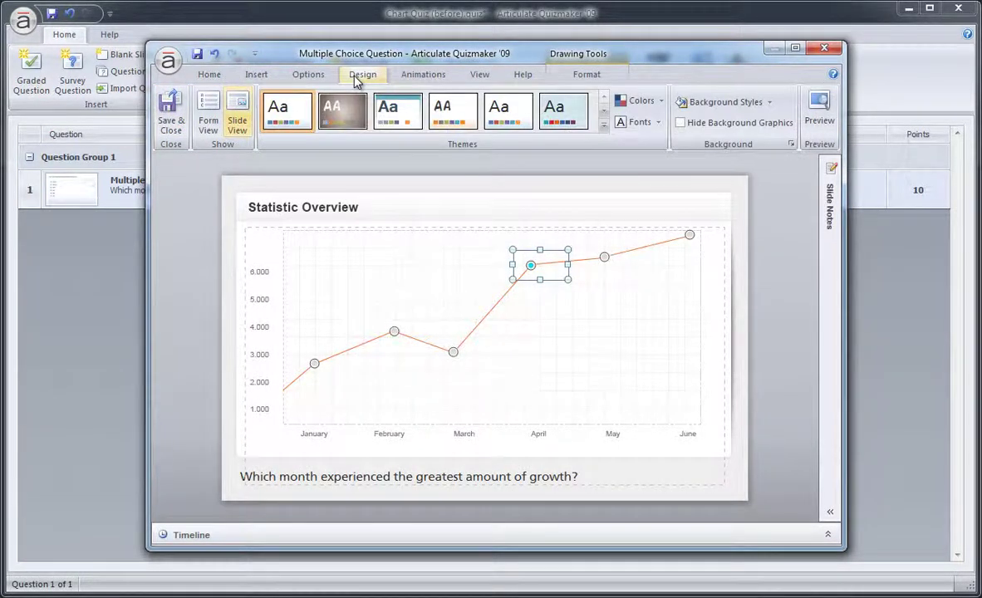
pyautogui.click(633, 100)
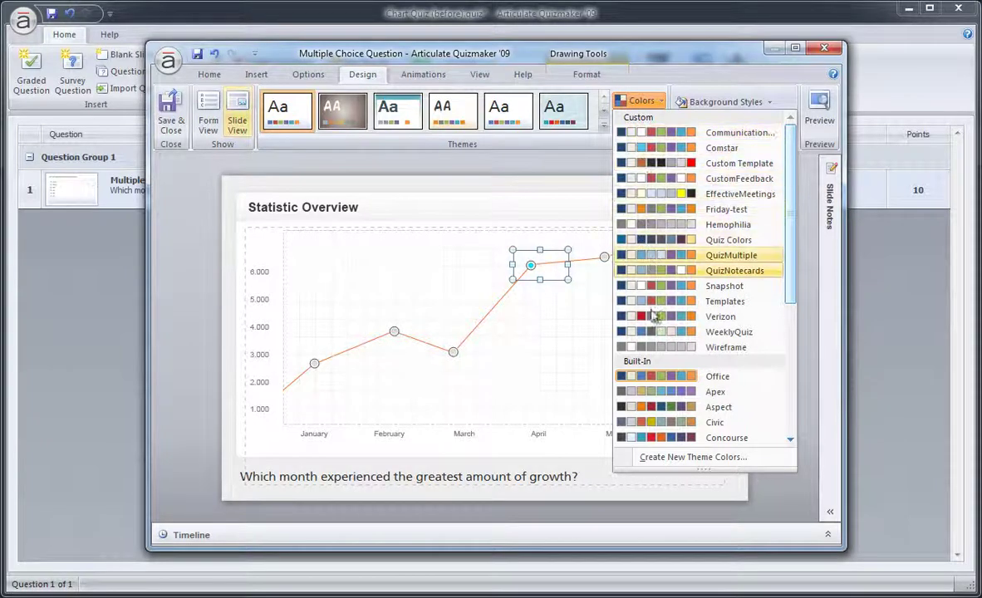
pyautogui.click(662, 457)
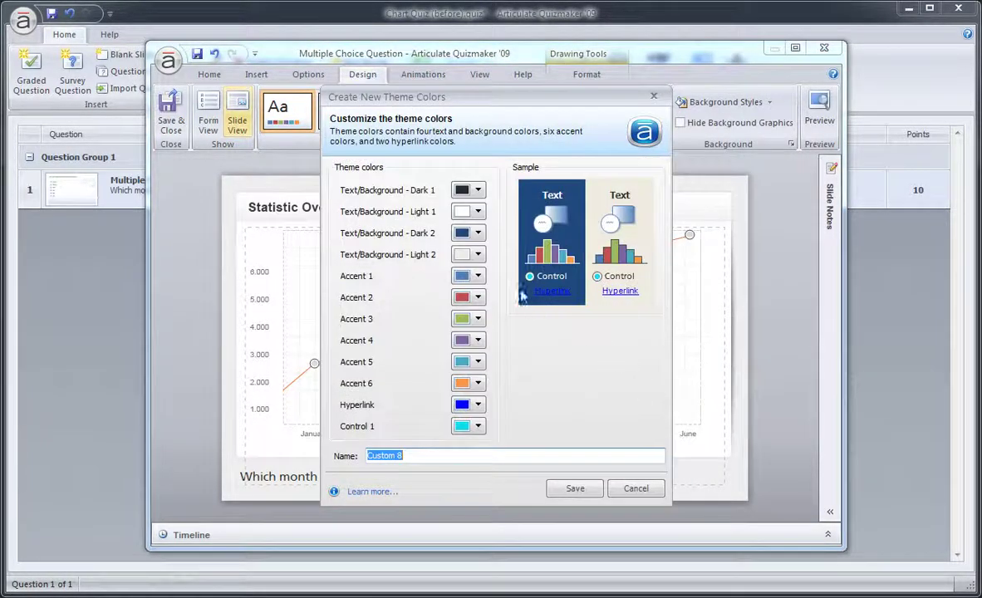
pyautogui.click(477, 277)
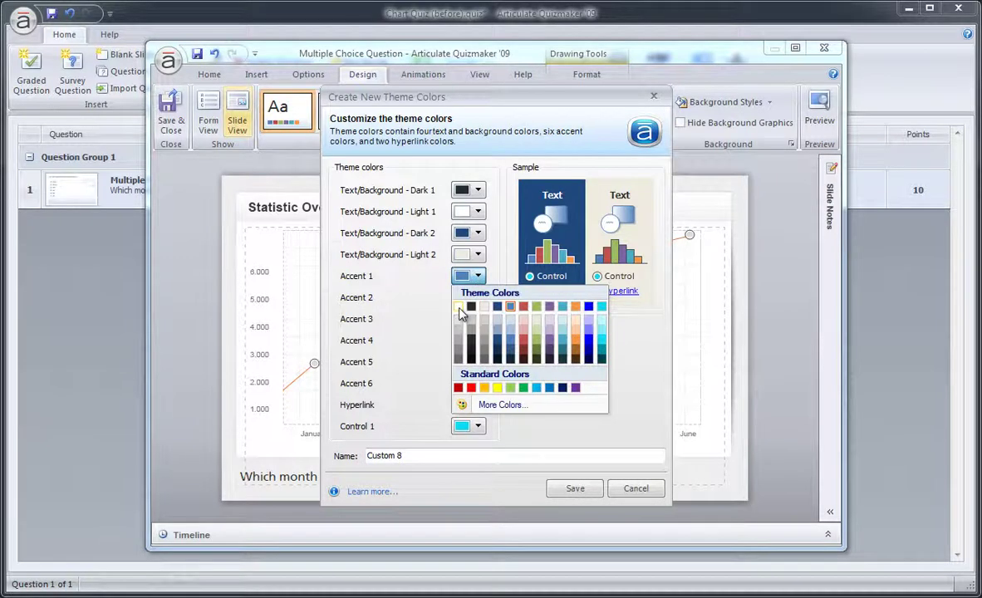
pyautogui.click(462, 310)
pyautogui.moveTo(430, 455); pyautogui.dragTo(350, 449)
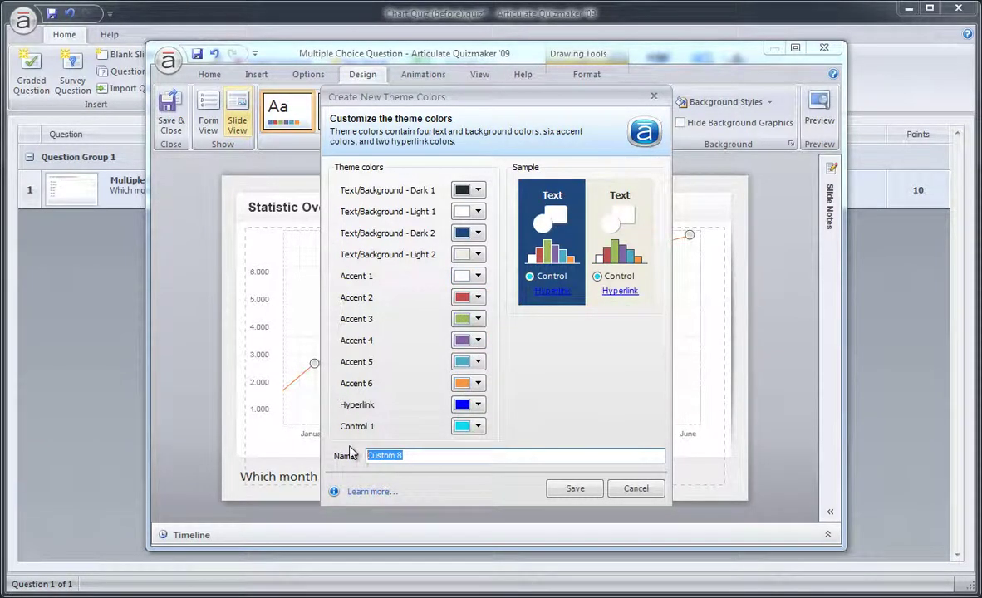
pyautogui.write('CustomQuiz-Statistics')
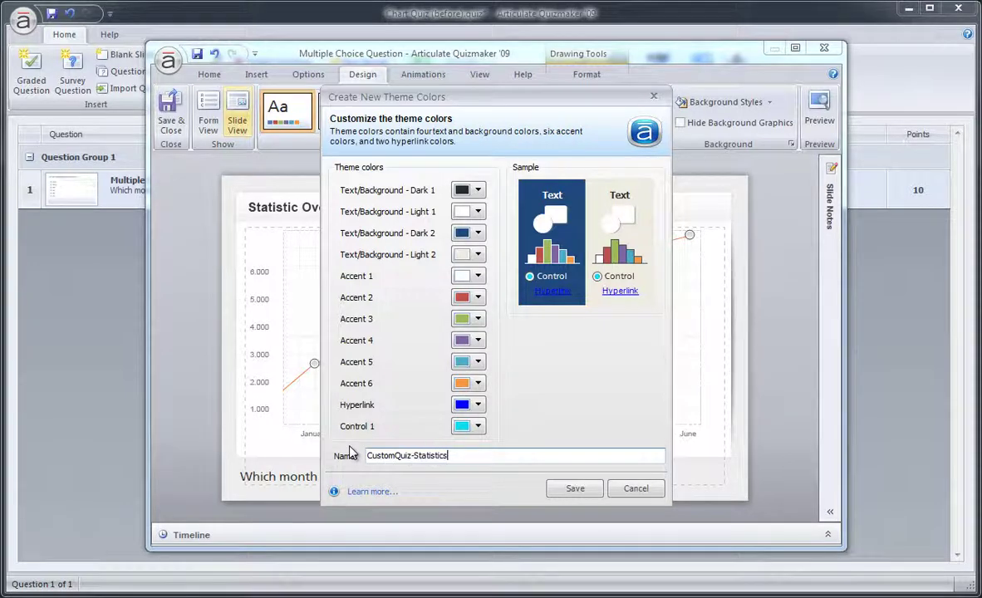
pyautogui.click(563, 493)
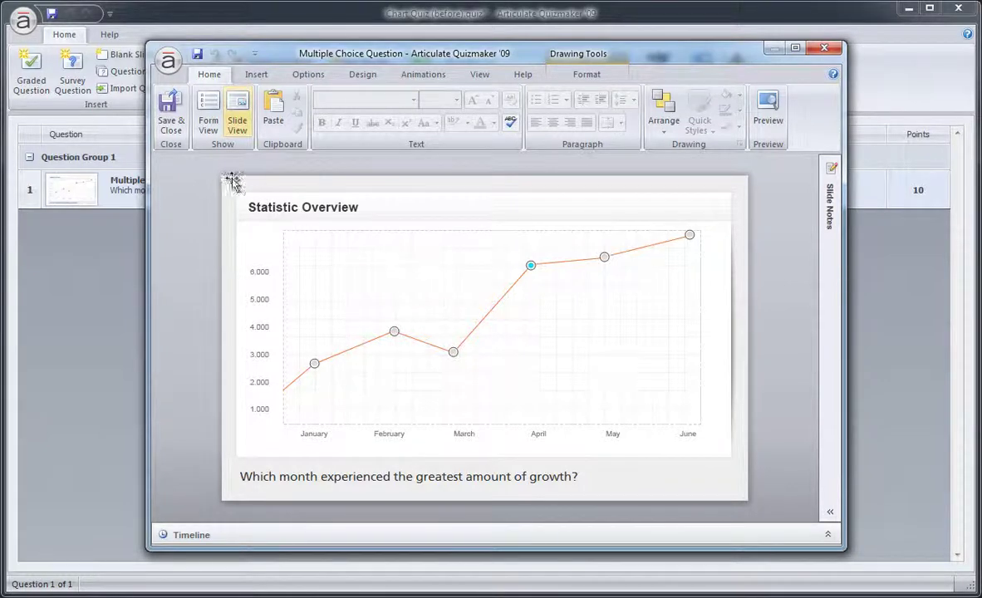
# Set the multiple choice question's feedback to None in Form View, then save and close the question
pyautogui.click(210, 122)
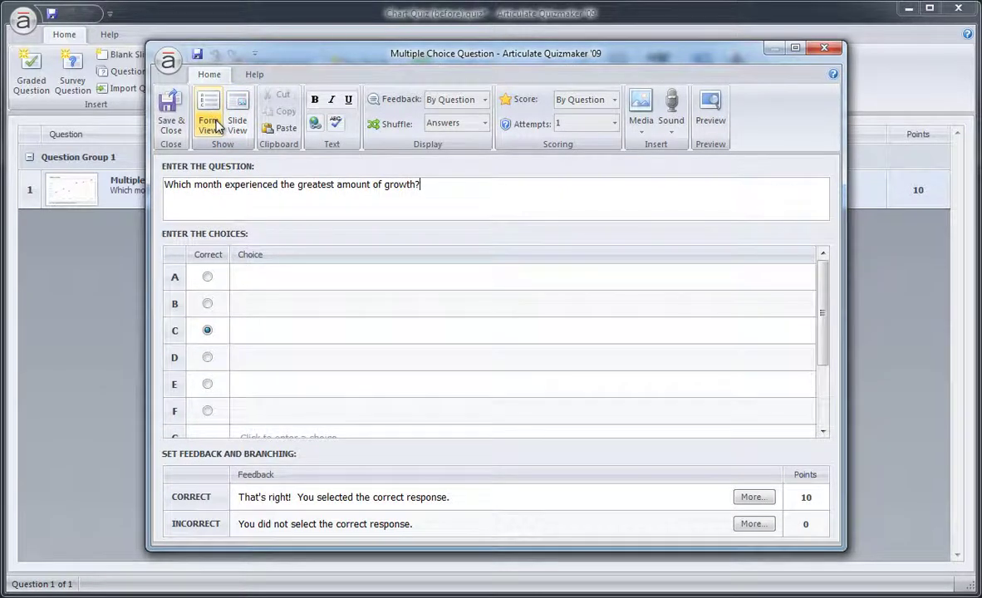
pyautogui.click(473, 100)
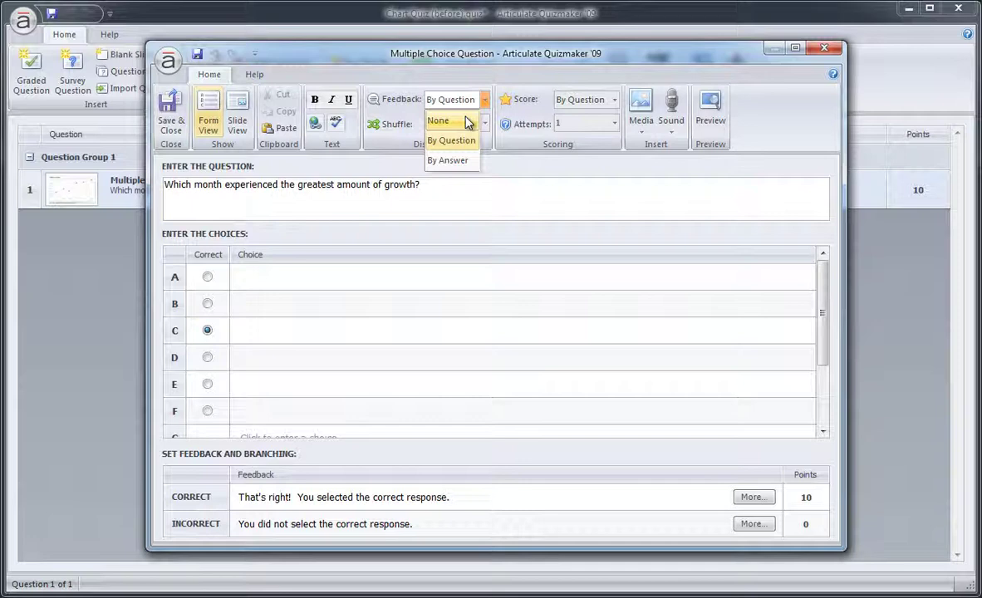
pyautogui.click(465, 122)
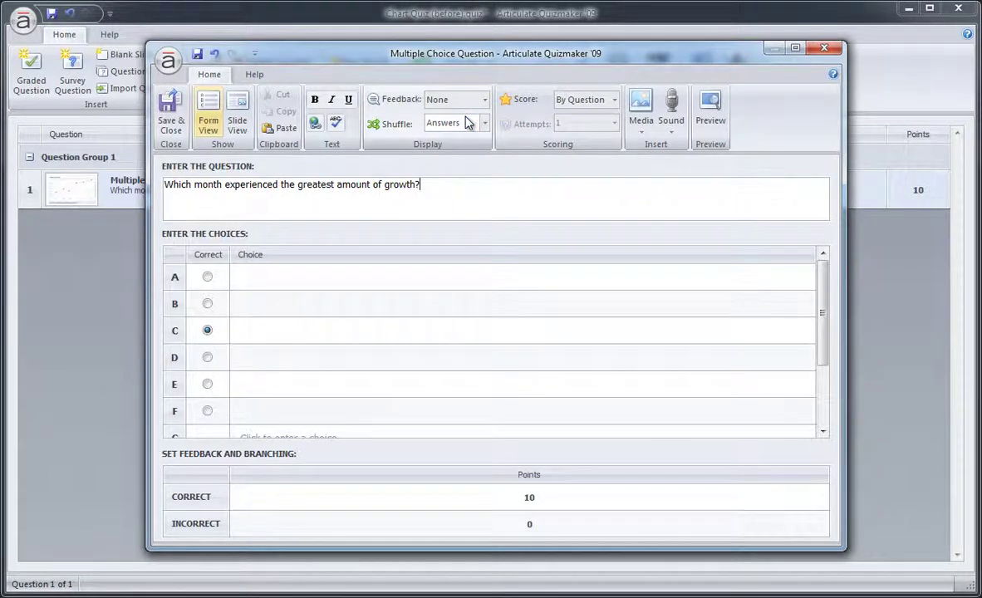
pyautogui.click(170, 112)
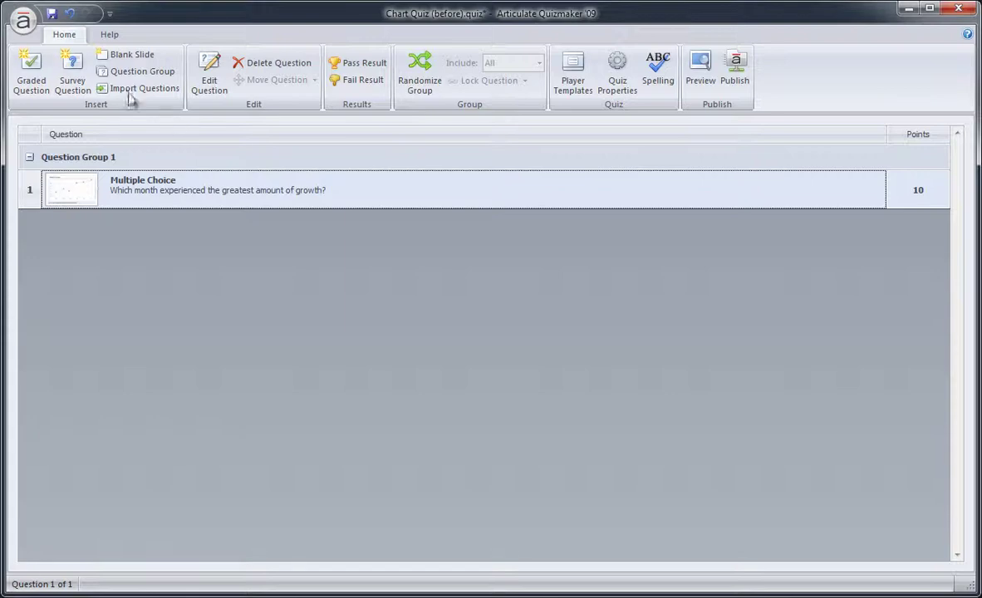
# Add a blank slide to the quiz, show it in Slide View, and delete its body text placeholder
pyautogui.click(125, 55)
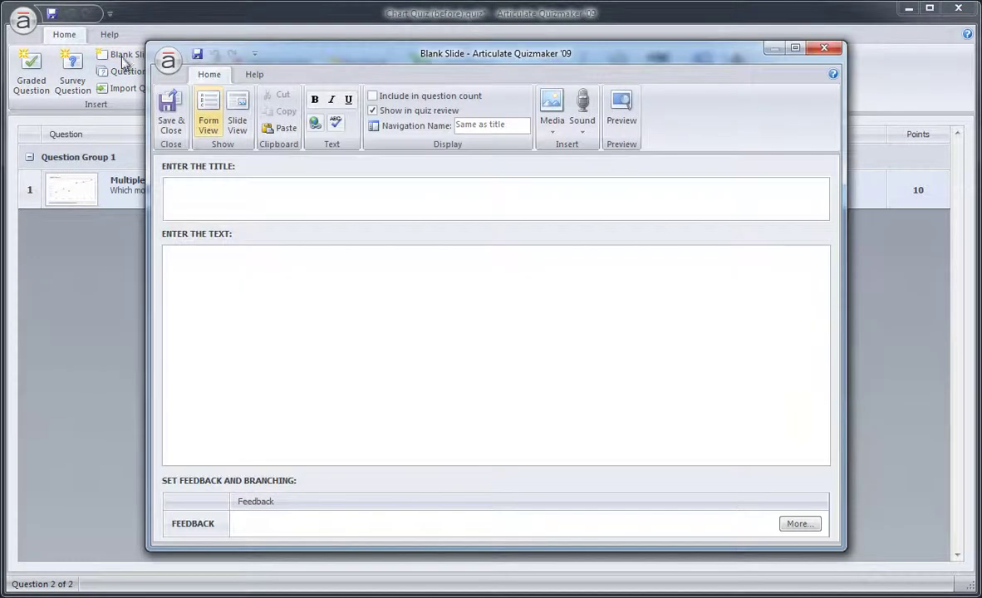
pyautogui.click(235, 108)
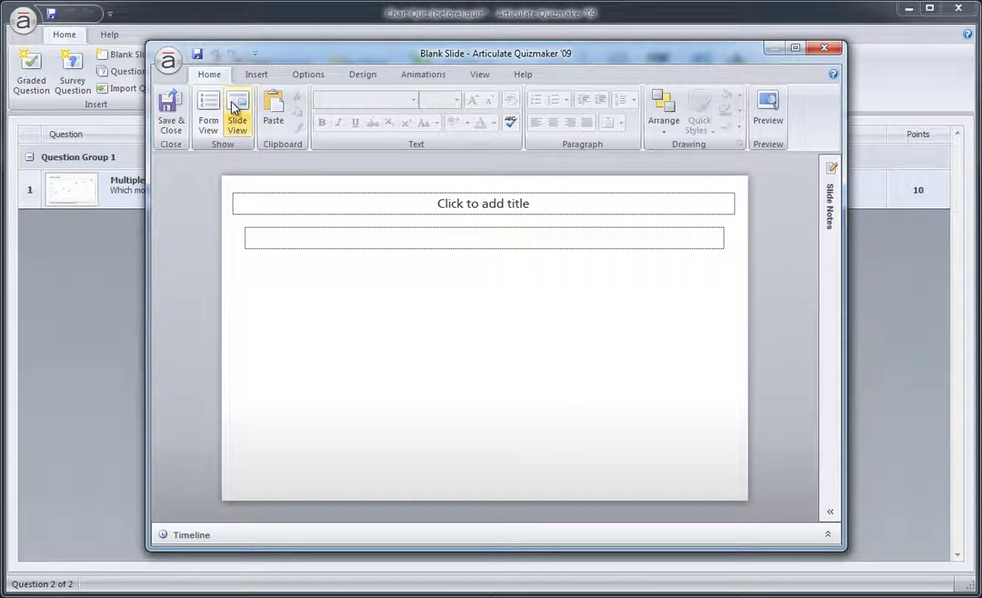
pyautogui.click(259, 250)
pyautogui.press('Delete')
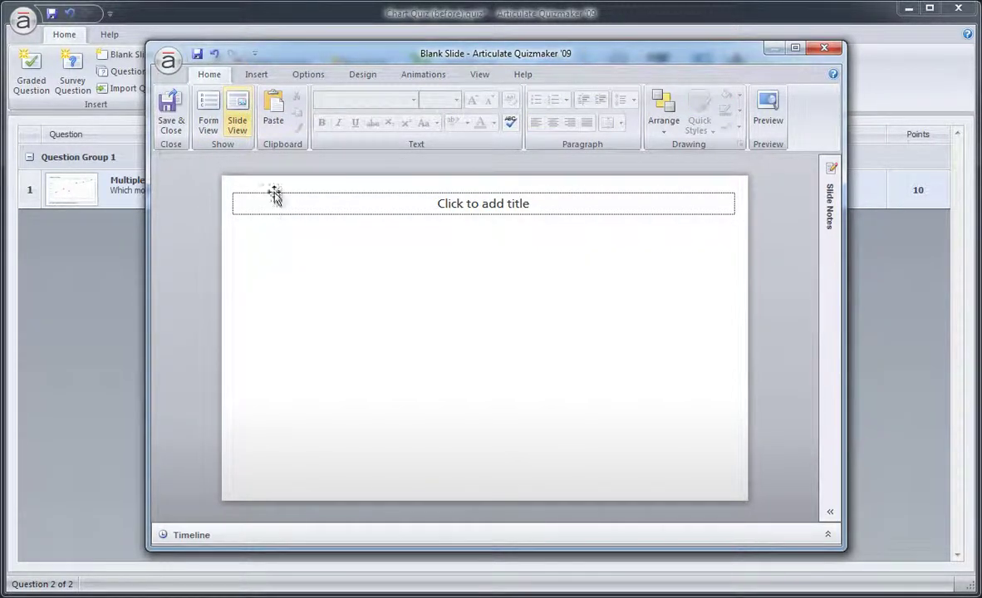
# Insert the picture "chart feedback background" on the blank slide and send it to the back
pyautogui.click(257, 75)
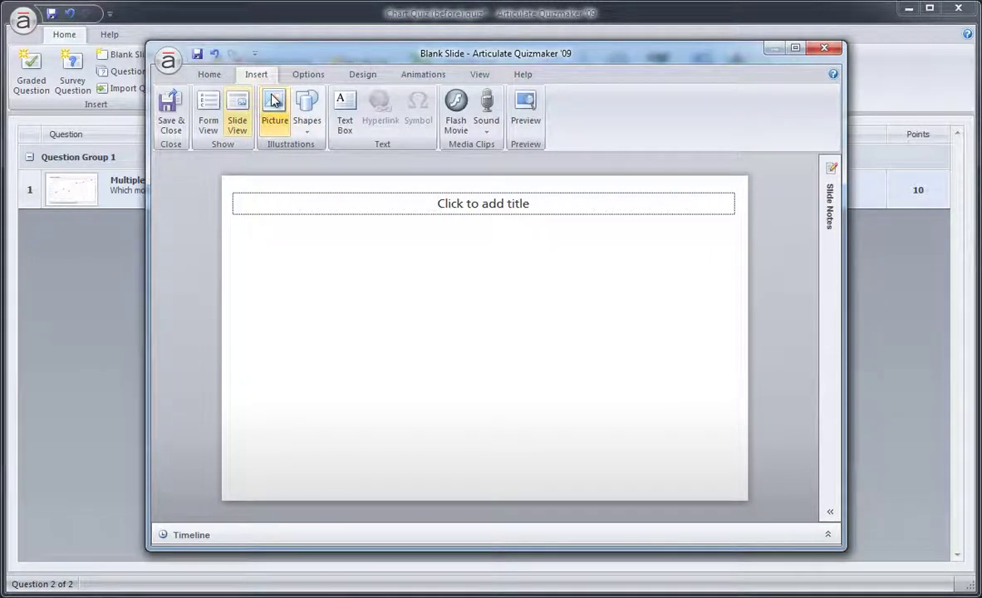
pyautogui.click(274, 112)
pyautogui.click(352, 210)
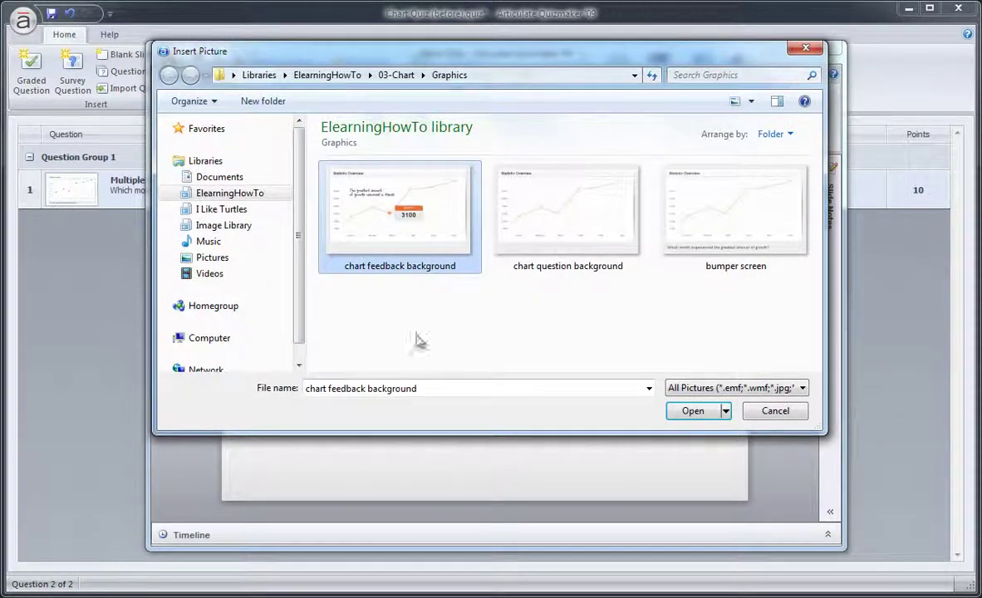
pyautogui.click(681, 412)
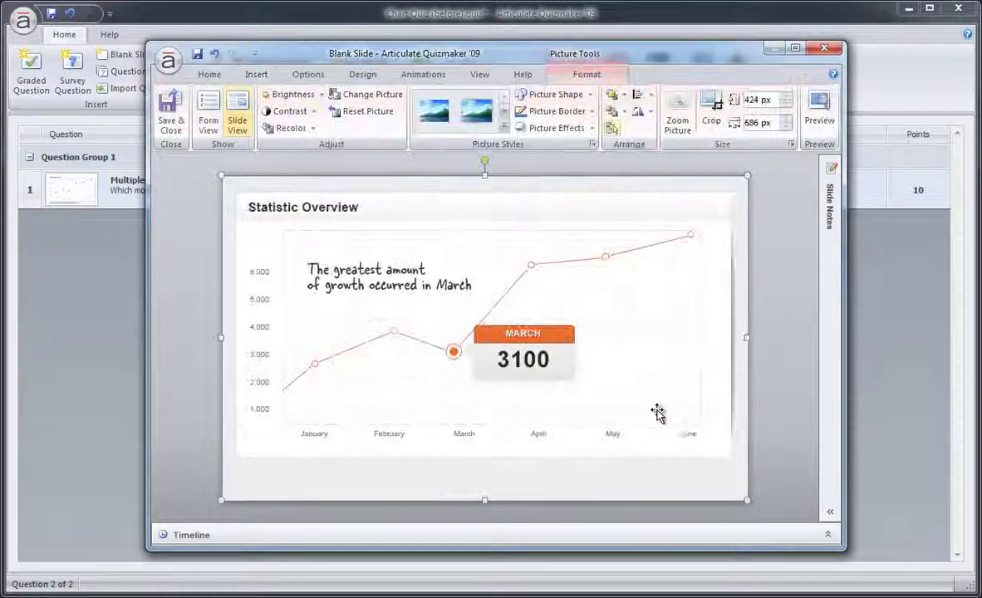
pyautogui.rightClick(558, 353)
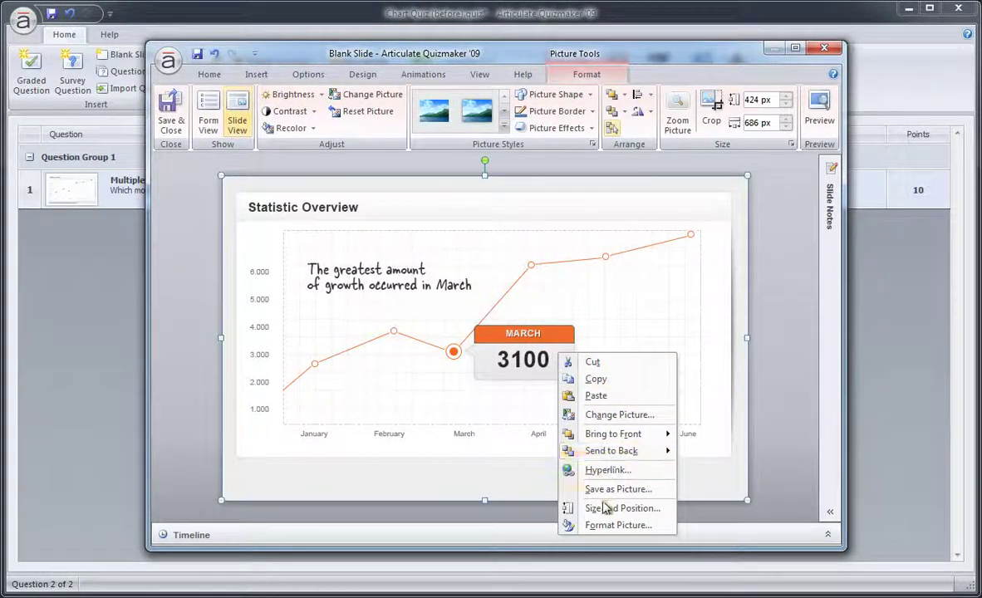
pyautogui.moveTo(614, 459)
pyautogui.click(693, 453)
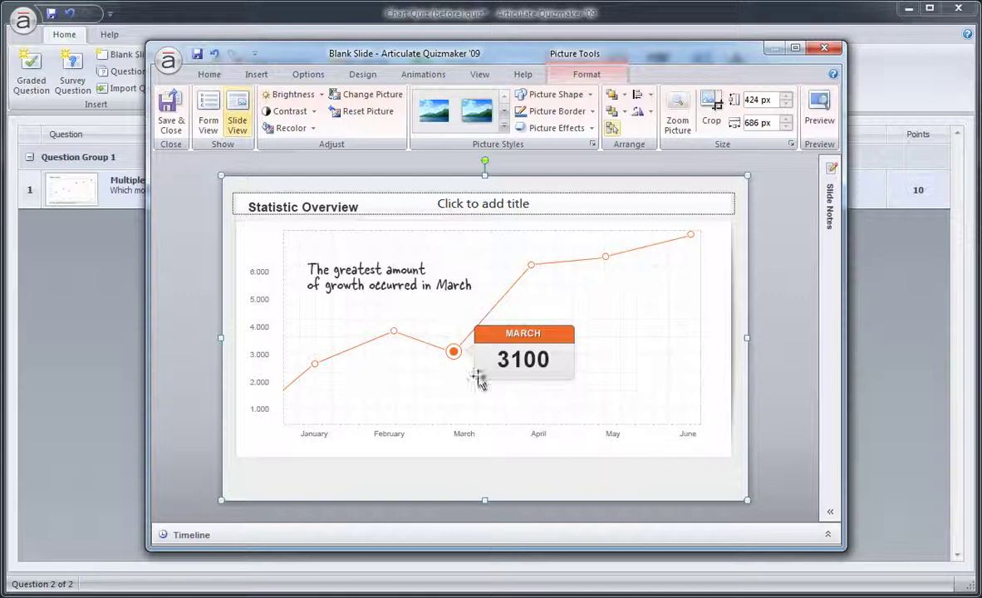
# Move the title placeholder below the chart, enter "Feedback: Correct" in it, and left-align the text
pyautogui.click(407, 194)
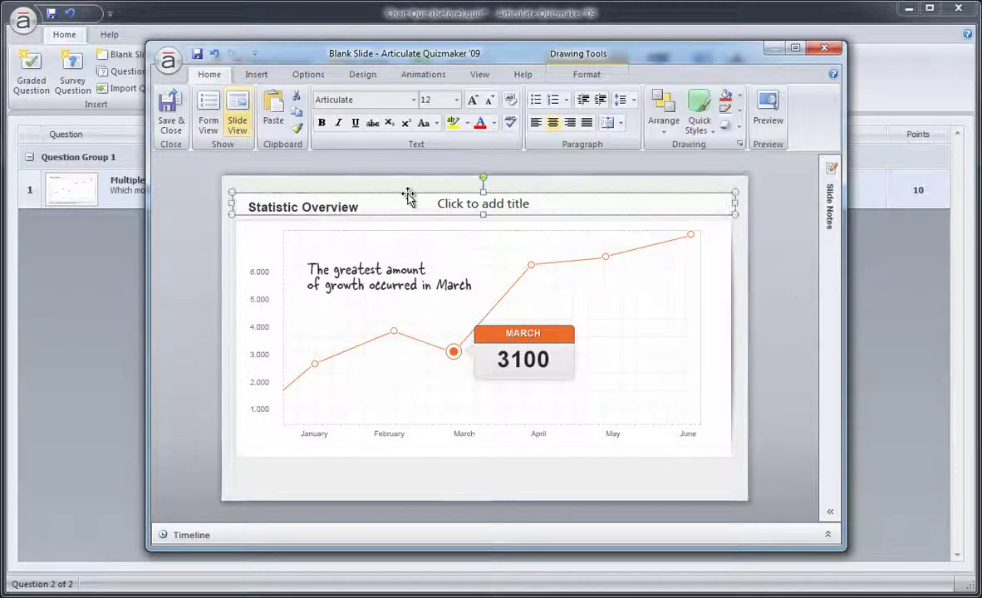
pyautogui.moveTo(408, 193); pyautogui.dragTo(411, 471)
pyautogui.click(440, 479)
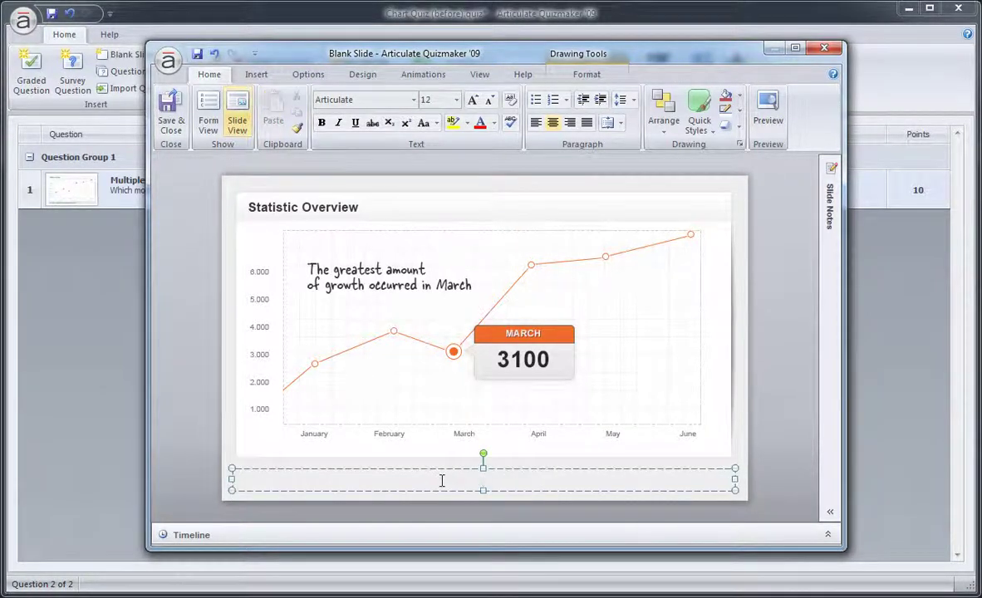
pyautogui.write('Feedback: Correct')
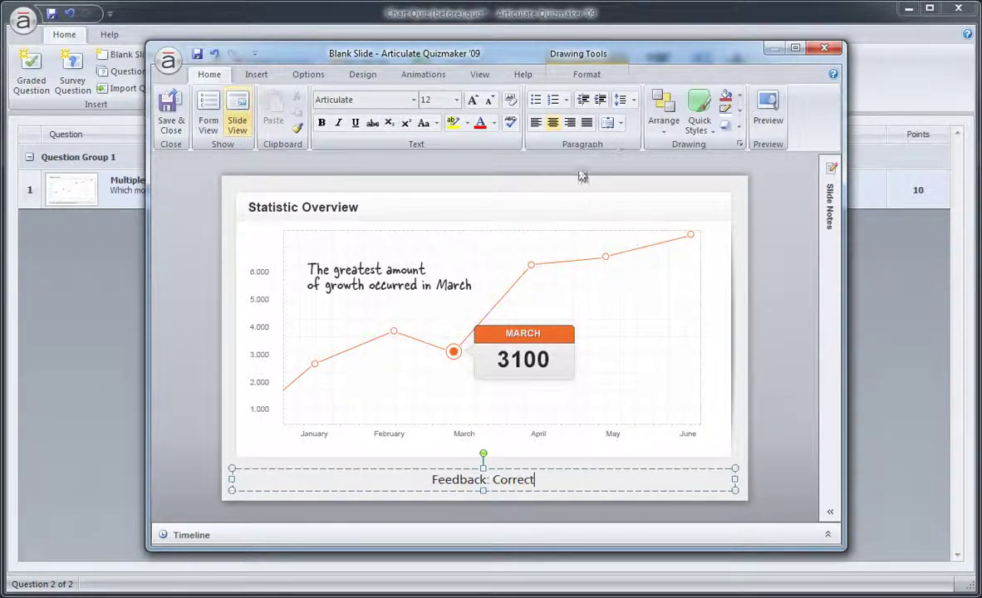
pyautogui.click(538, 126)
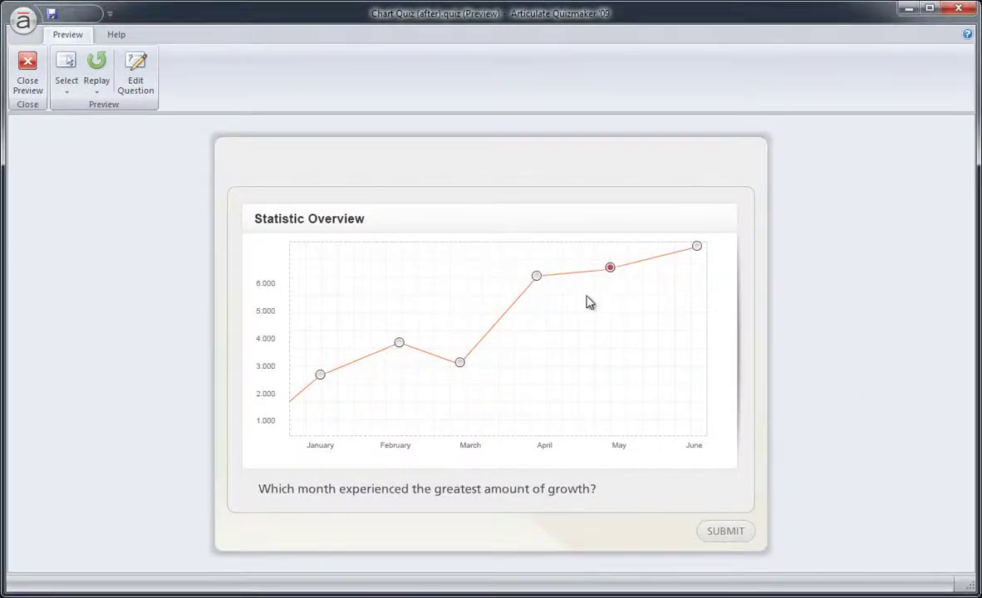
# In the previewed quiz, choose the March data point as the answer and submit it
pyautogui.click(460, 364)
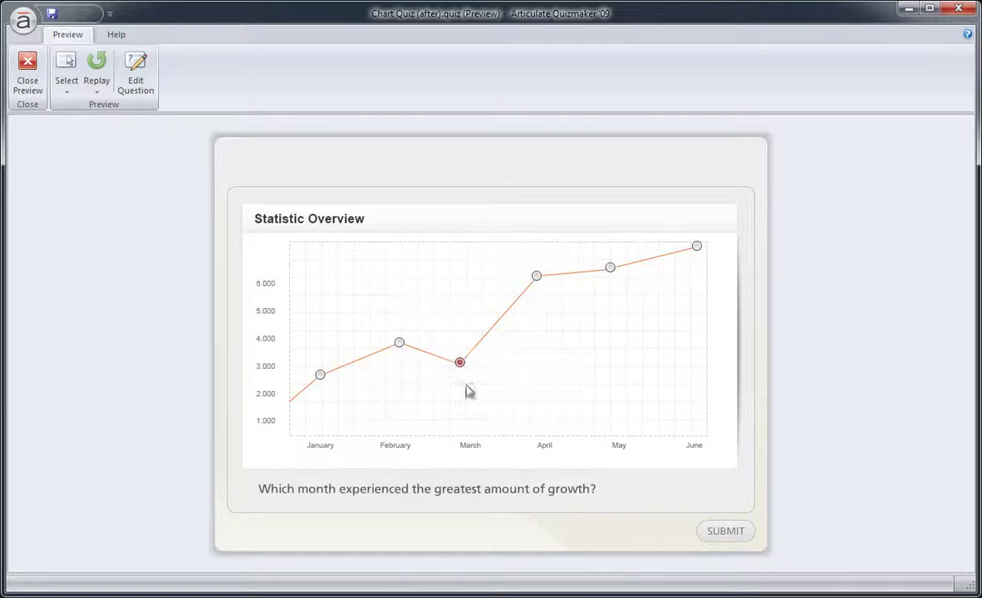
pyautogui.click(712, 536)
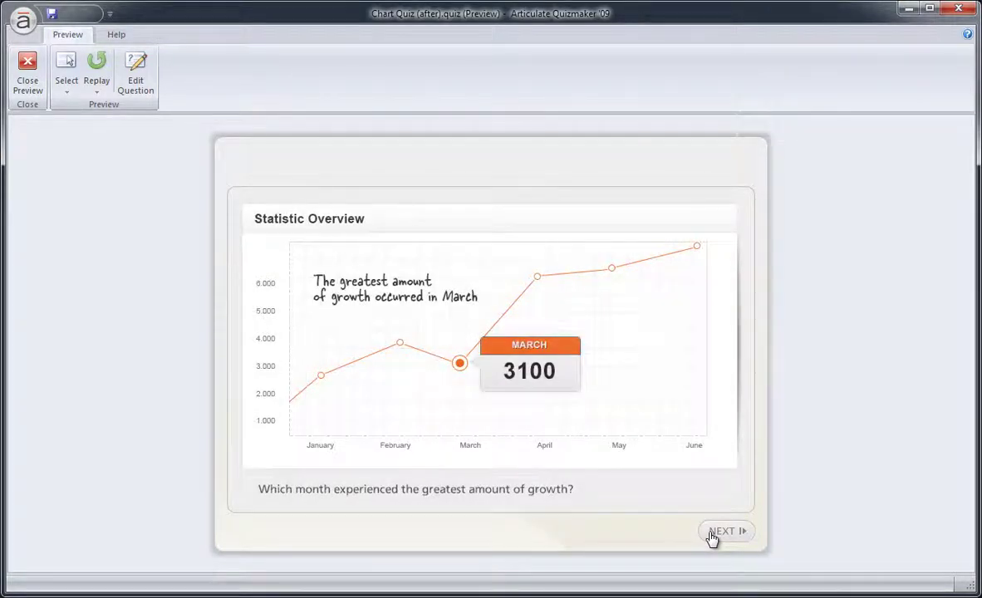